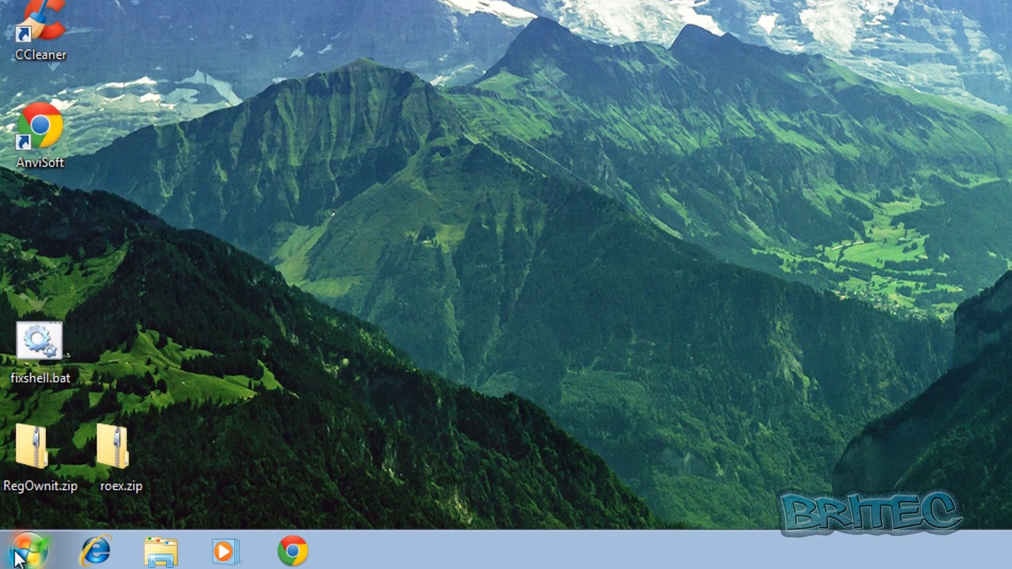
# Search for regedit and launch the Registry Editor
pyautogui.click(16, 559)
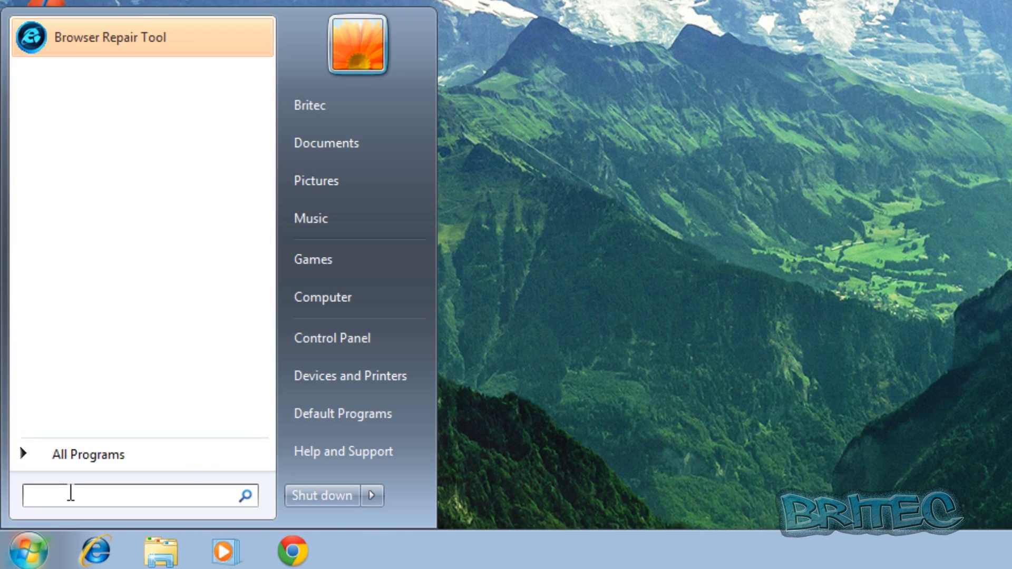
pyautogui.click(182, 455)
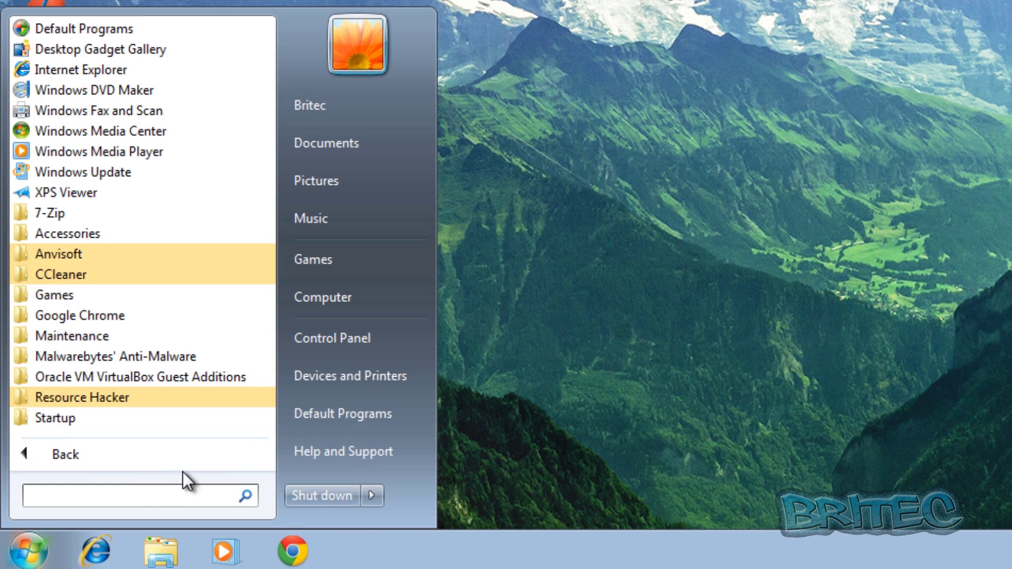
pyautogui.write('e')
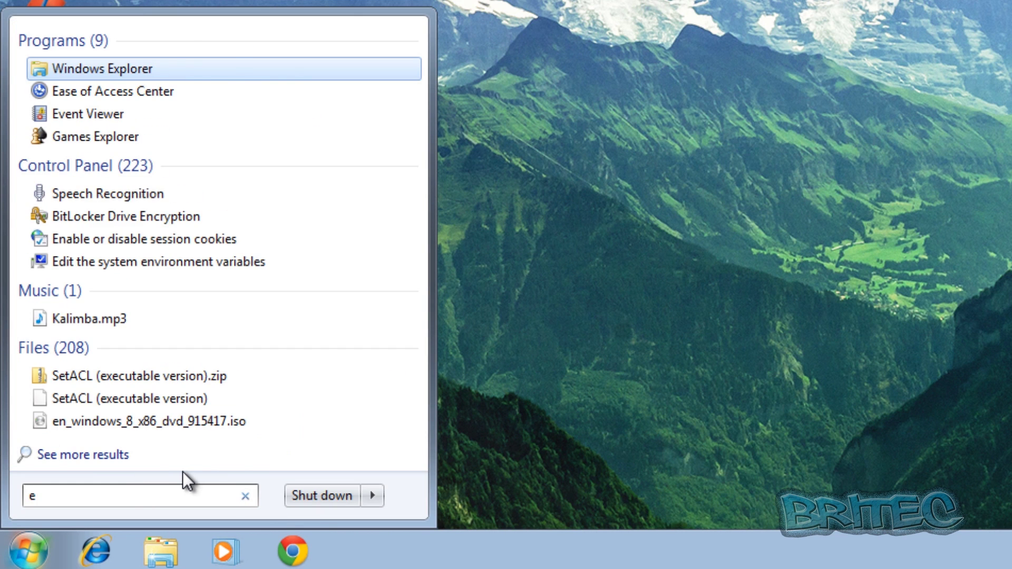
pyautogui.press('BackSpace')
pyautogui.write('regedit')
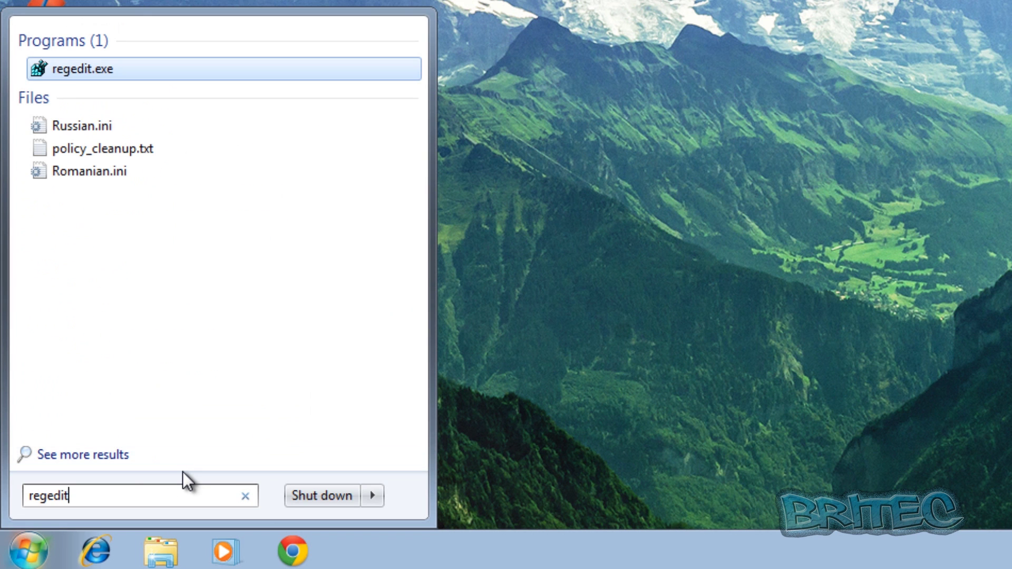
pyautogui.click(117, 73)
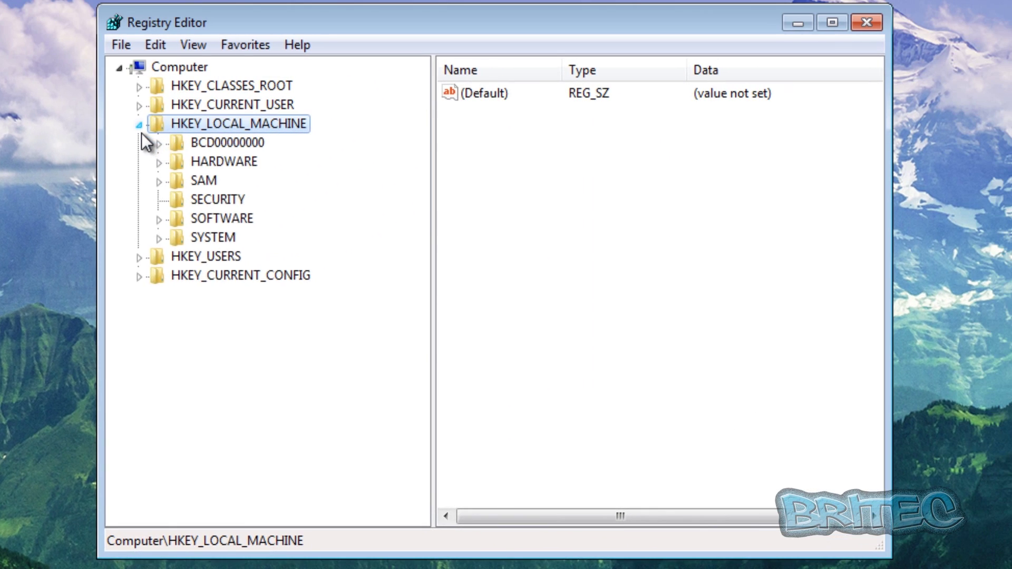
# Go to the registry key HKEY_LOCAL_MACHINE\SOFTWARE\Microsoft\Windows Defender\Signature Updates
pyautogui.click(139, 125)
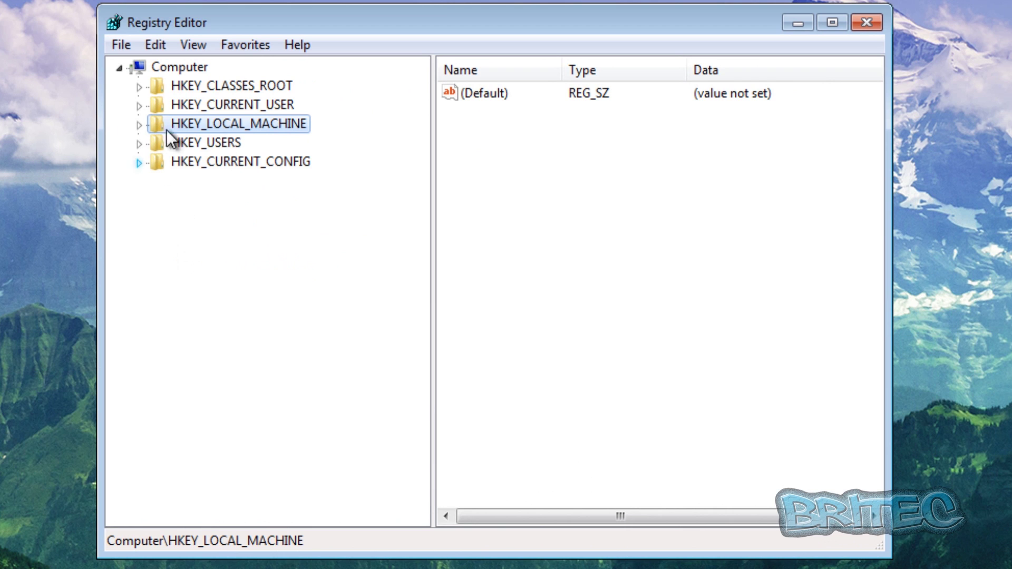
pyautogui.click(139, 125)
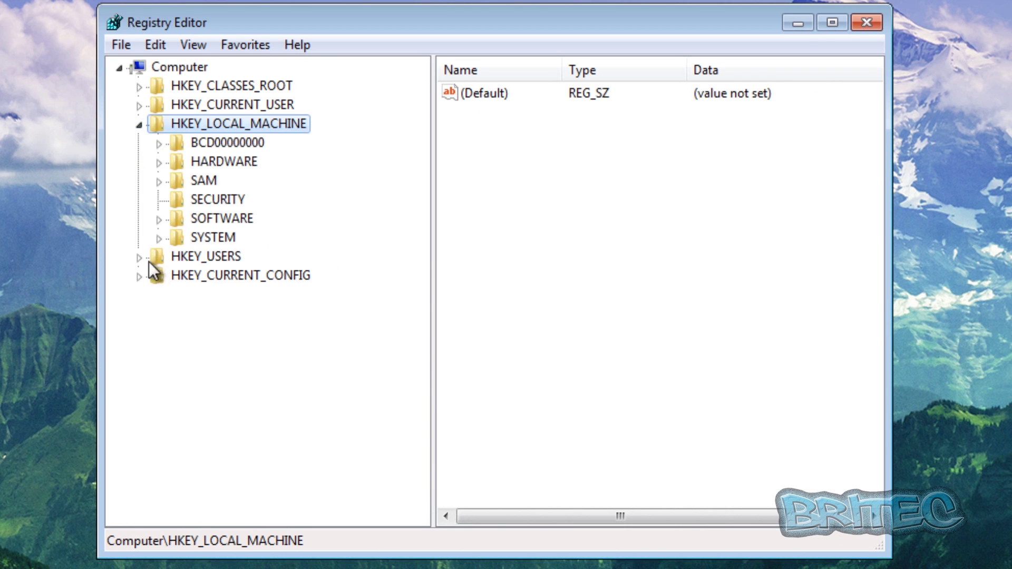
pyautogui.click(159, 219)
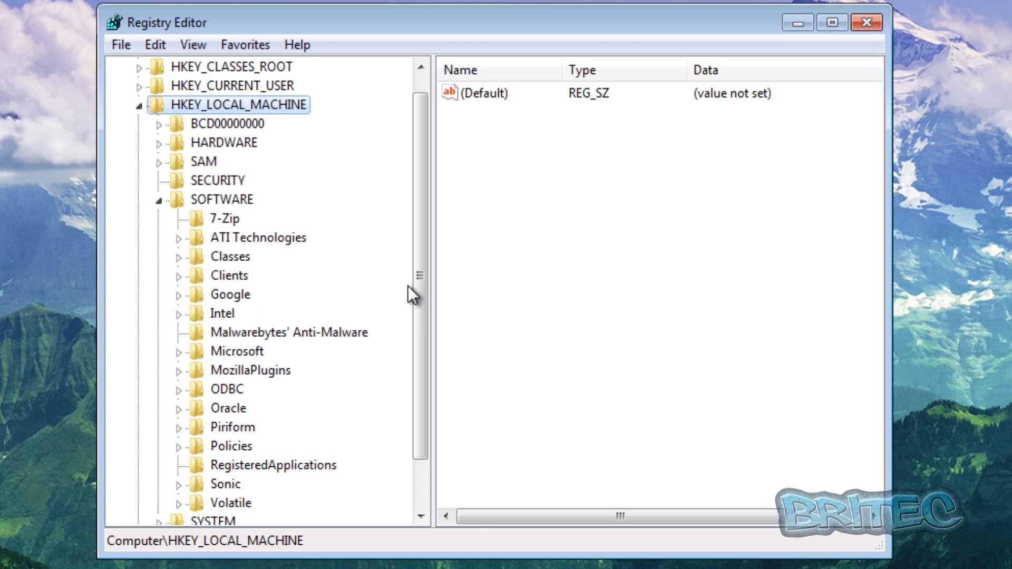
pyautogui.moveTo(420, 277); pyautogui.dragTo(420, 333)
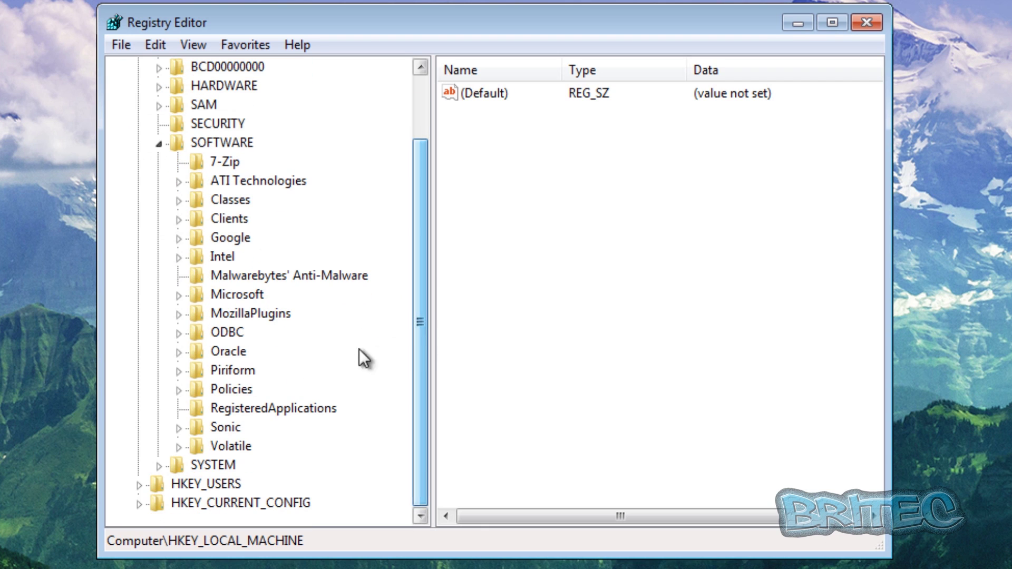
pyautogui.click(179, 296)
pyautogui.moveTo(425, 143); pyautogui.dragTo(404, 420)
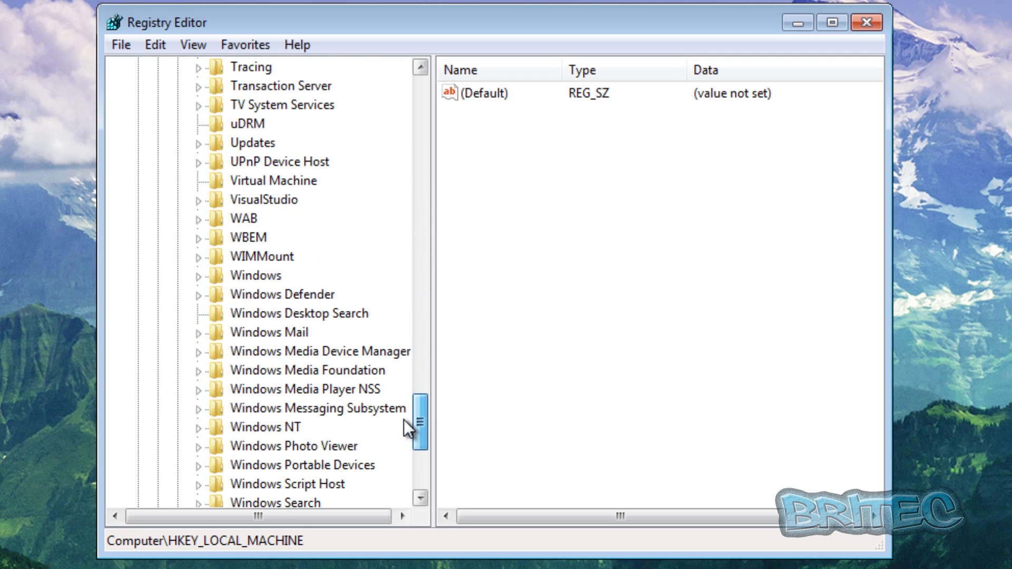
pyautogui.click(198, 295)
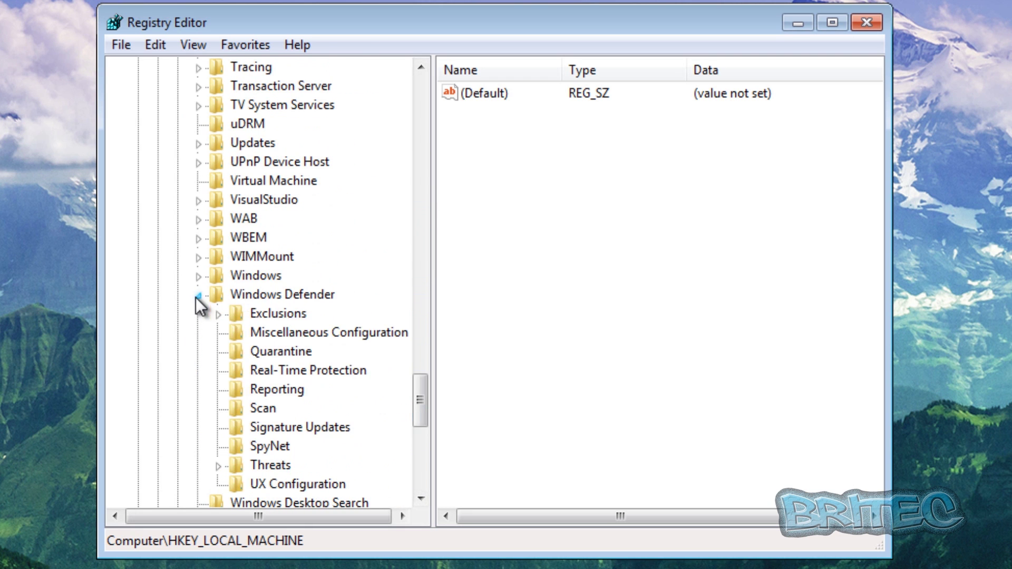
pyautogui.click(295, 429)
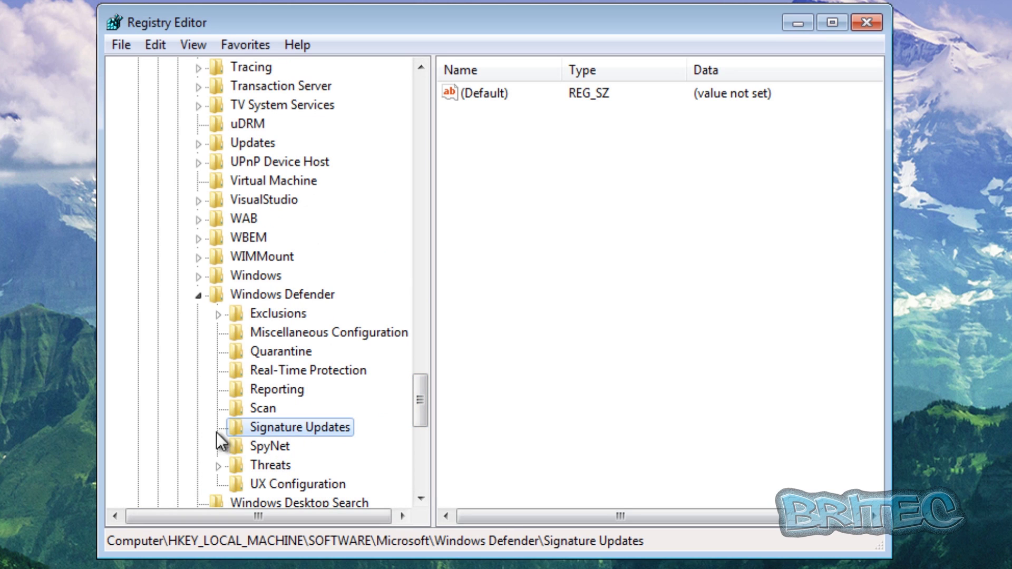
# Try to create a new key and a new value under Signature Updates
pyautogui.rightClick(534, 286)
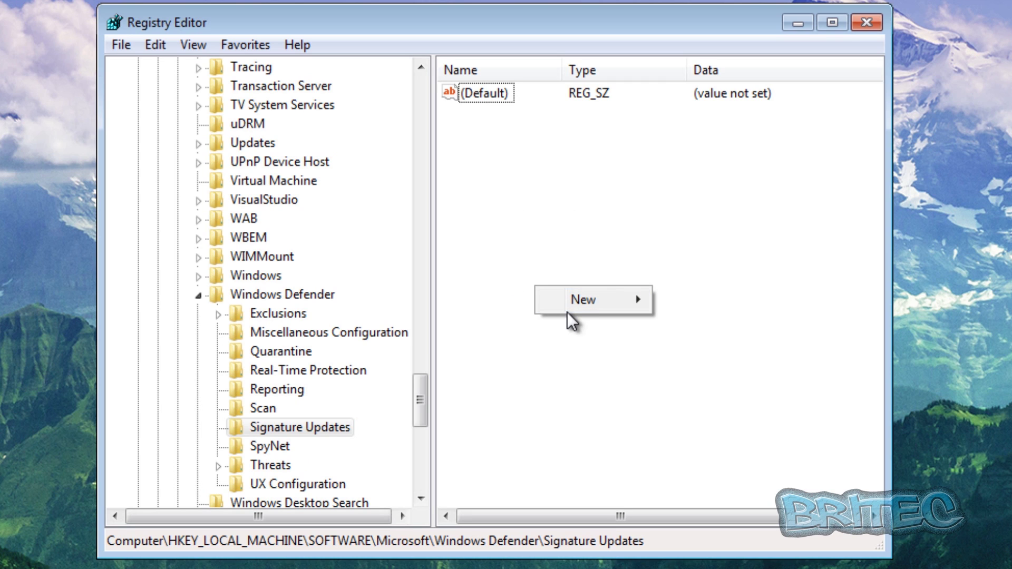
pyautogui.moveTo(577, 303)
pyautogui.click(696, 299)
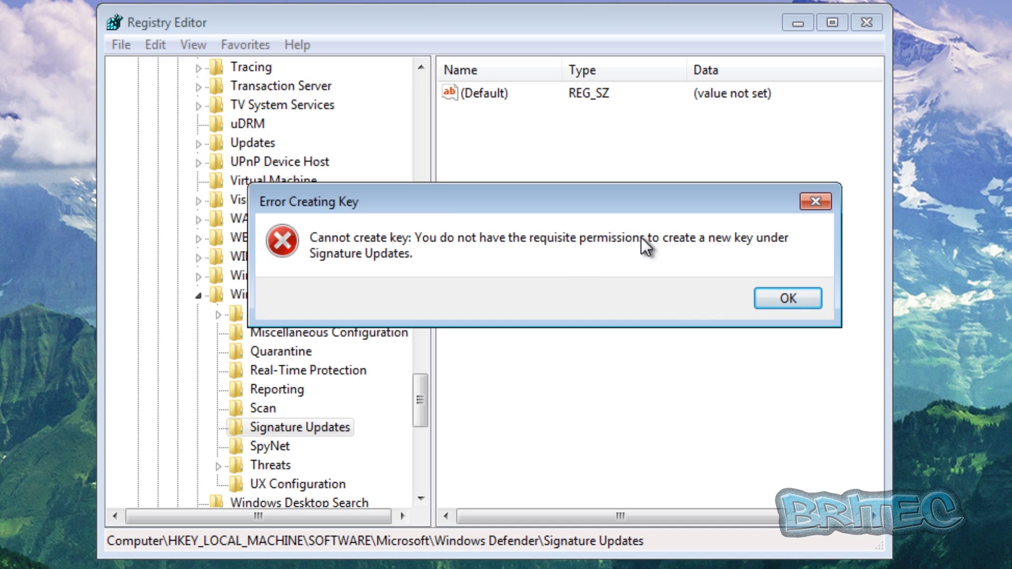
pyautogui.click(790, 298)
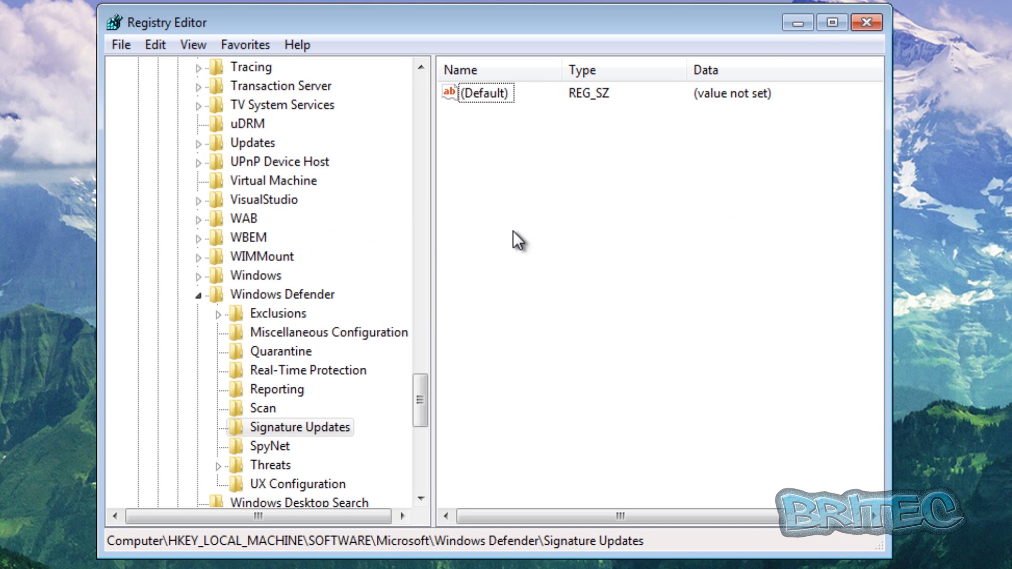
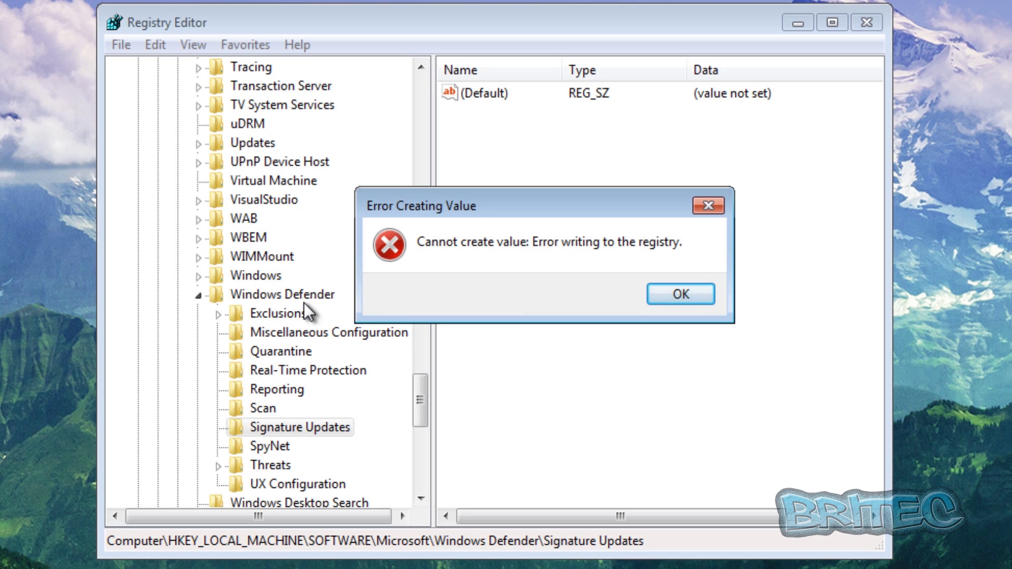
pyautogui.click(688, 294)
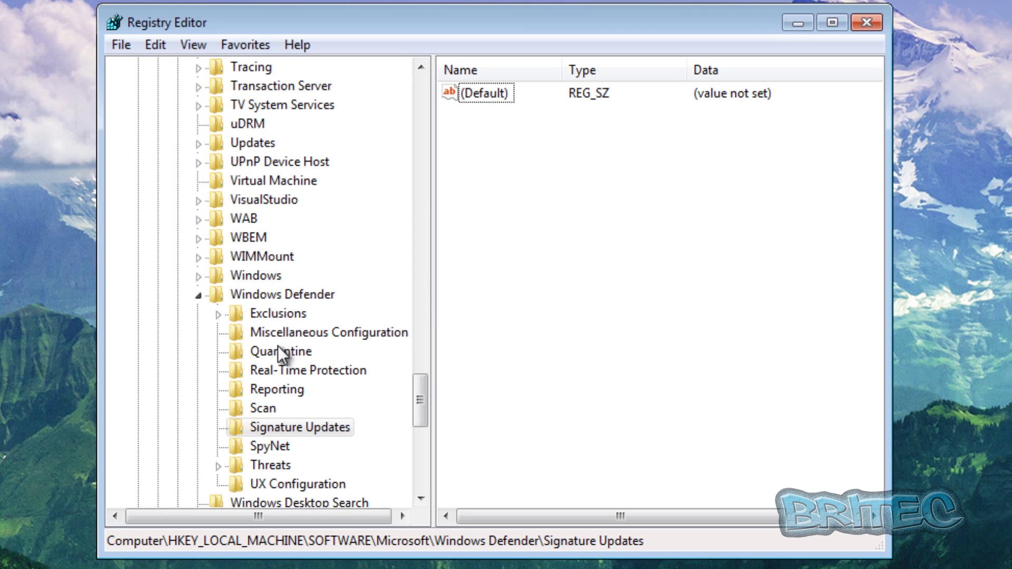
# Open the permissions of the Signature Updates key and its advanced security settings
pyautogui.rightClick(281, 293)
pyautogui.click(259, 431)
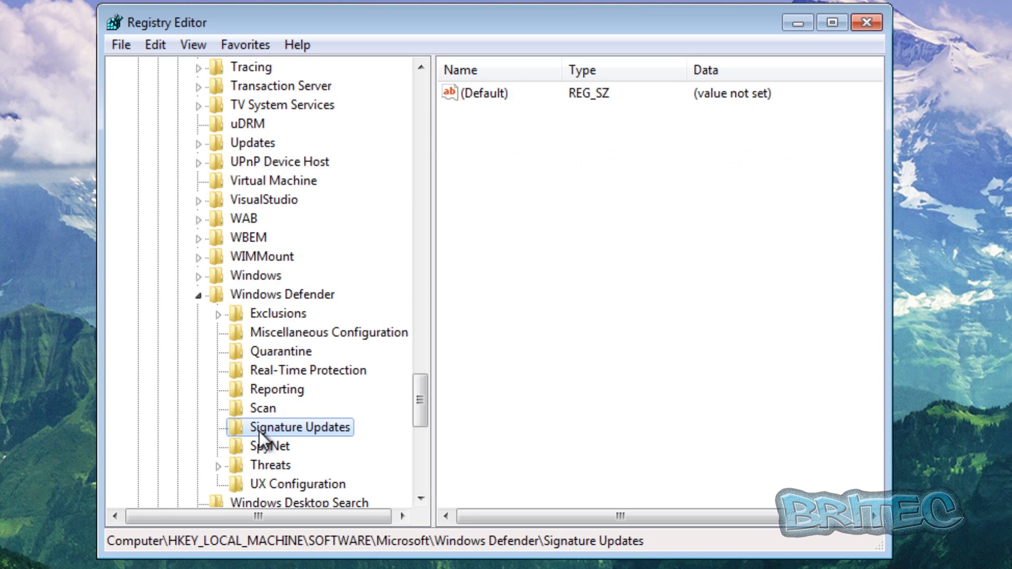
pyautogui.rightClick(261, 428)
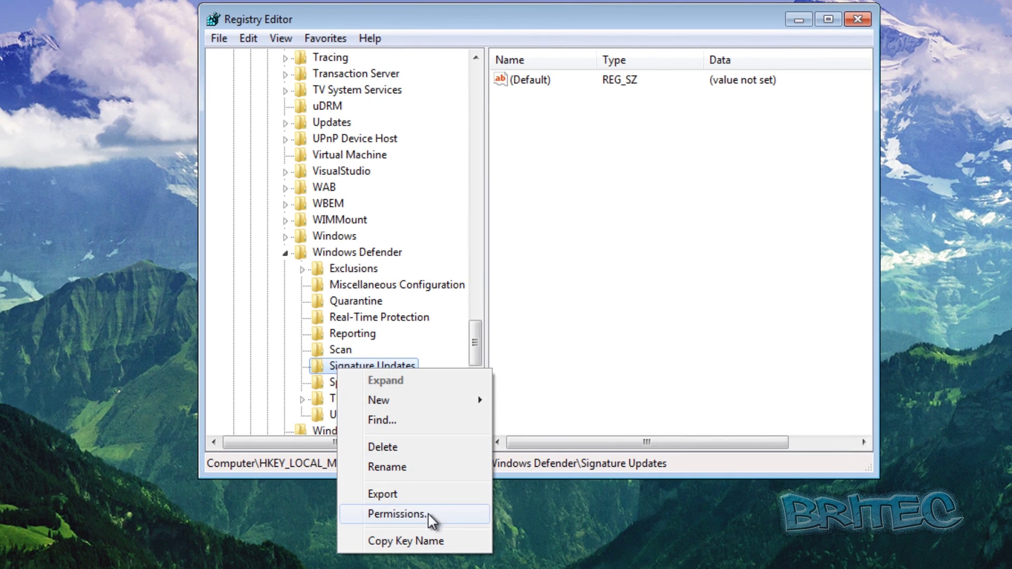
pyautogui.click(326, 367)
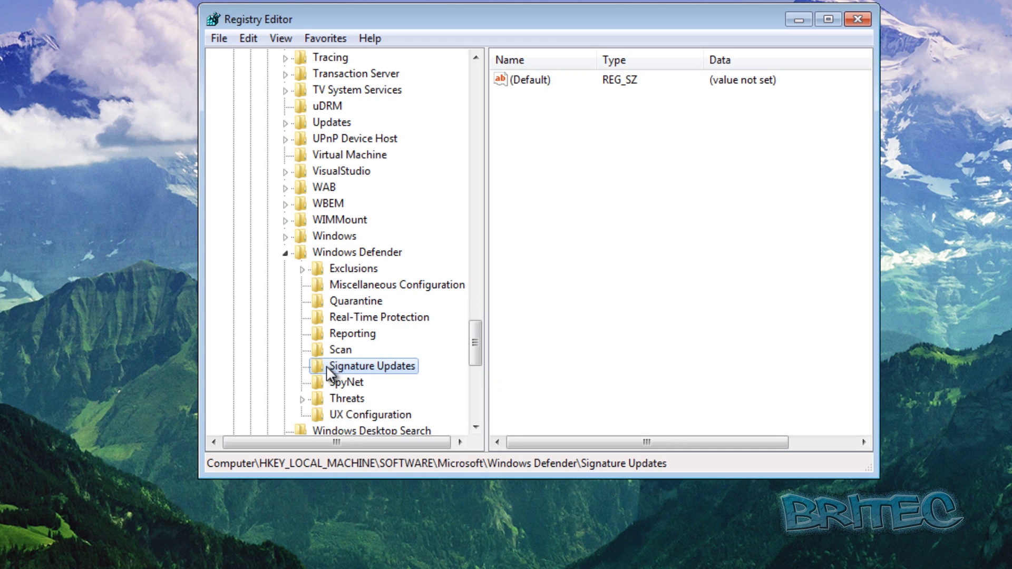
pyautogui.rightClick(327, 370)
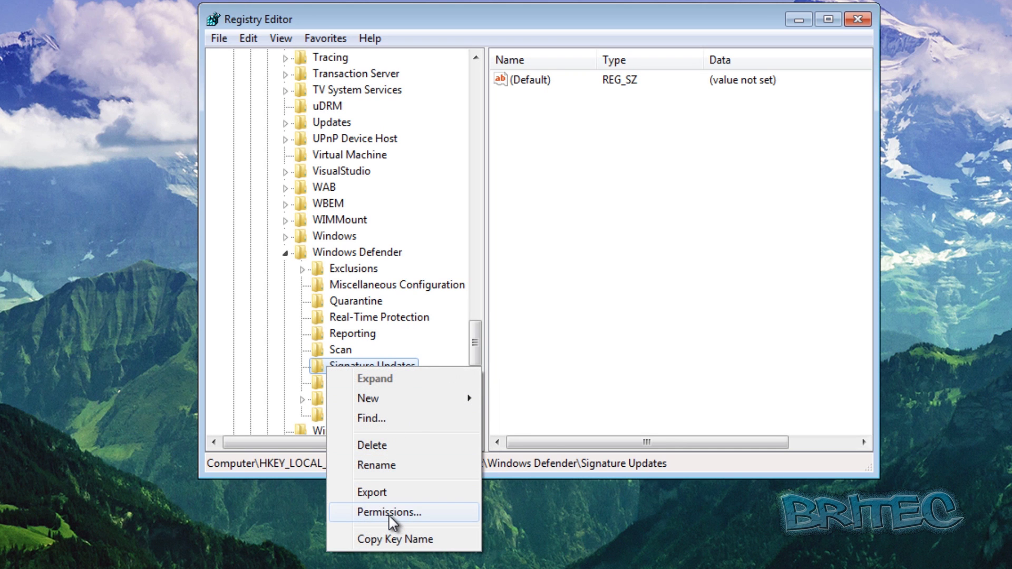
pyautogui.click(389, 513)
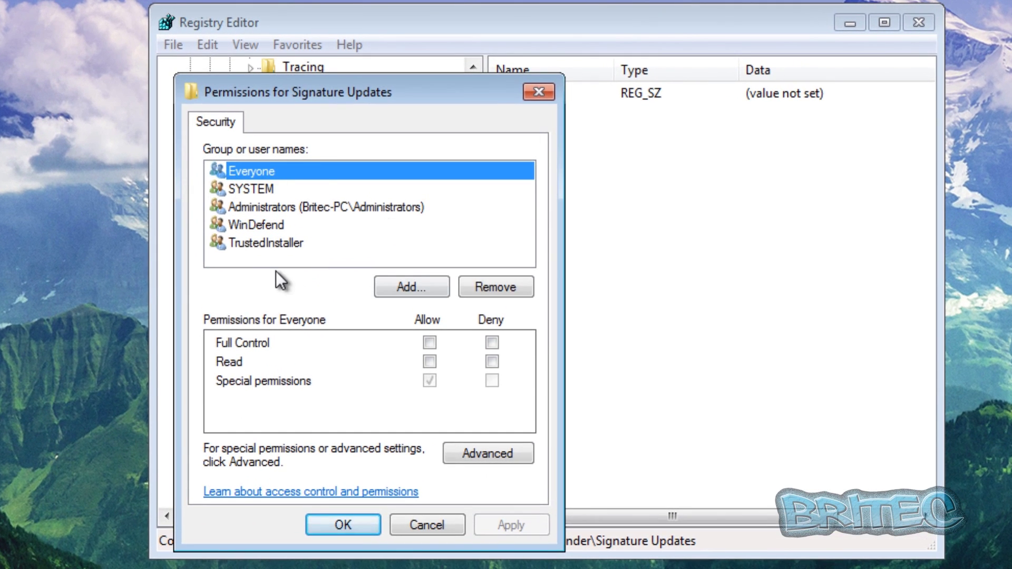
pyautogui.click(484, 456)
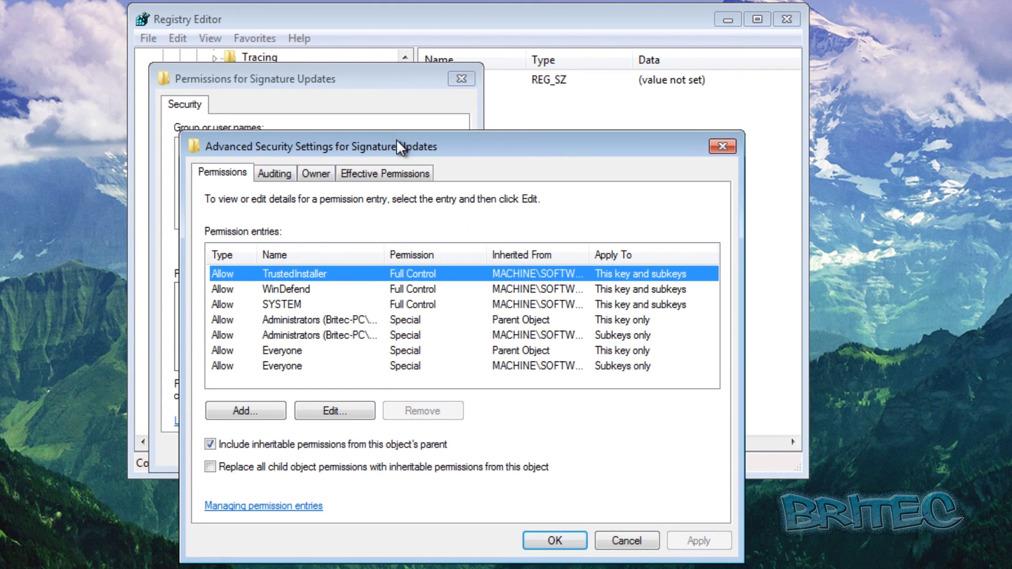
# Review the Signature Updates key's ownership settings and the accounts offered as new owner, then cancel both dialogs
pyautogui.moveTo(396, 138); pyautogui.dragTo(360, 100)
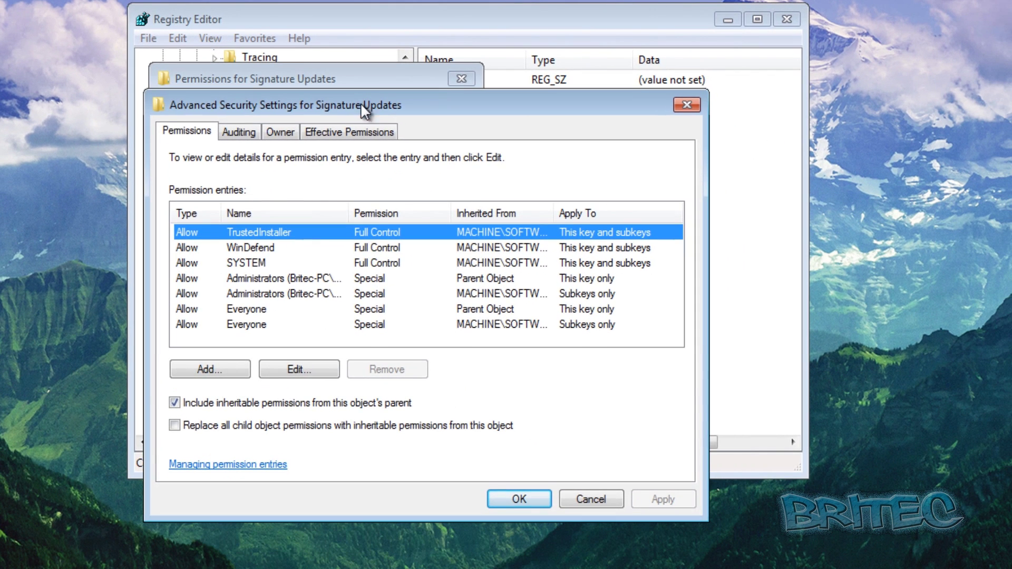
pyautogui.click(286, 132)
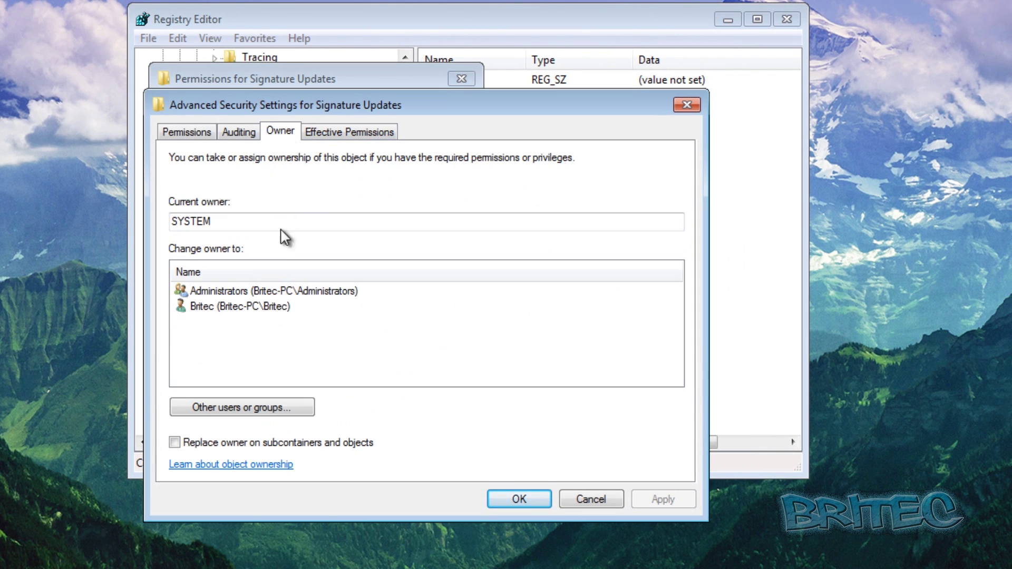
pyautogui.click(227, 308)
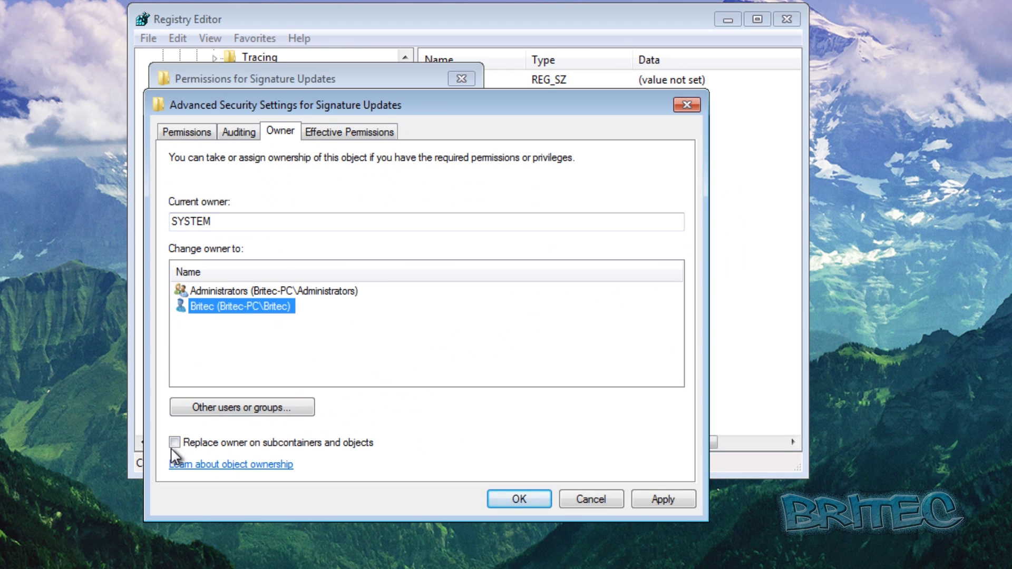
pyautogui.click(582, 498)
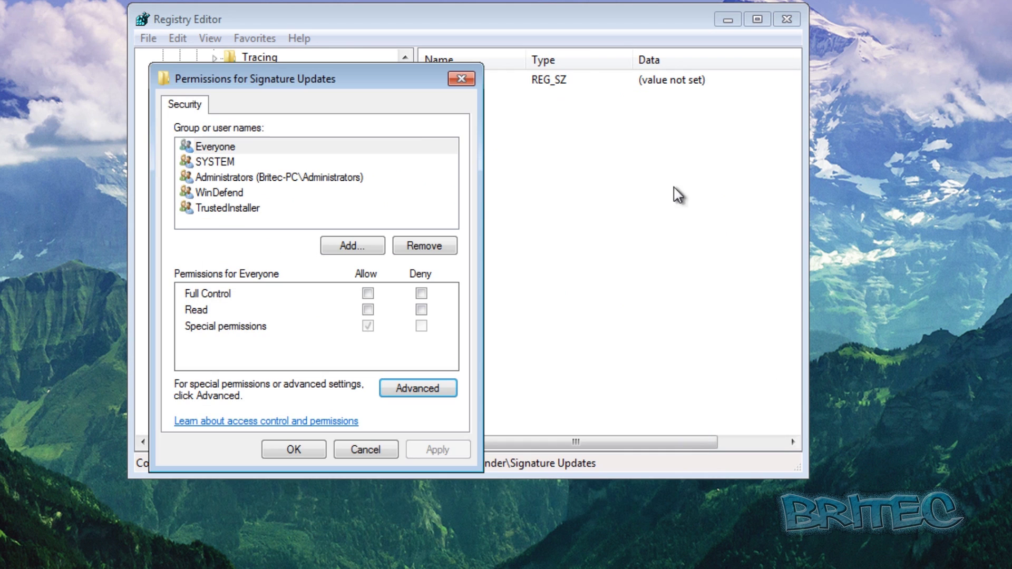
pyautogui.click(365, 450)
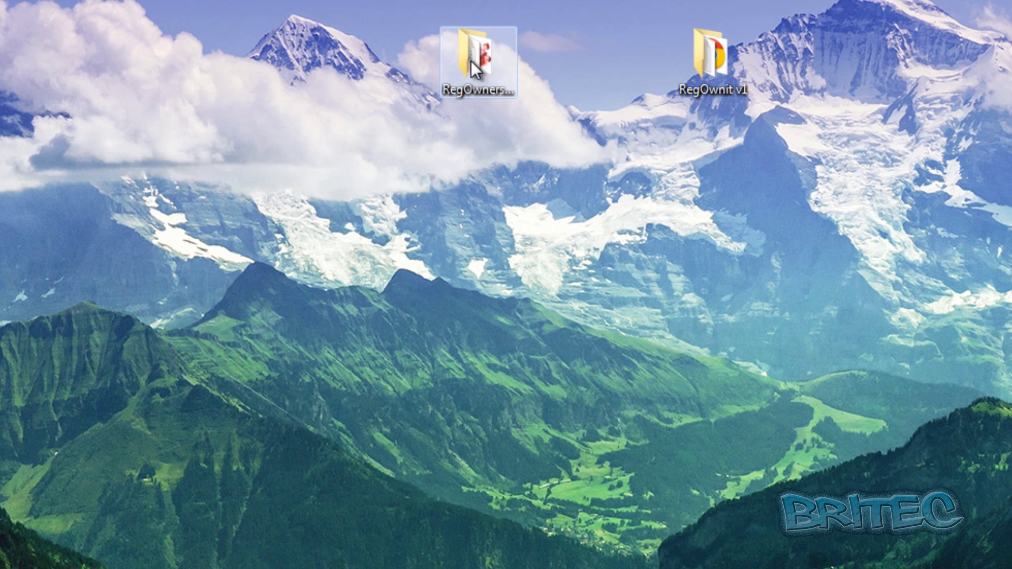
# Open the RegOwnershipEx folder on the desktop and launch RegOwnershipEx.exe
pyautogui.doubleClick(470, 60)
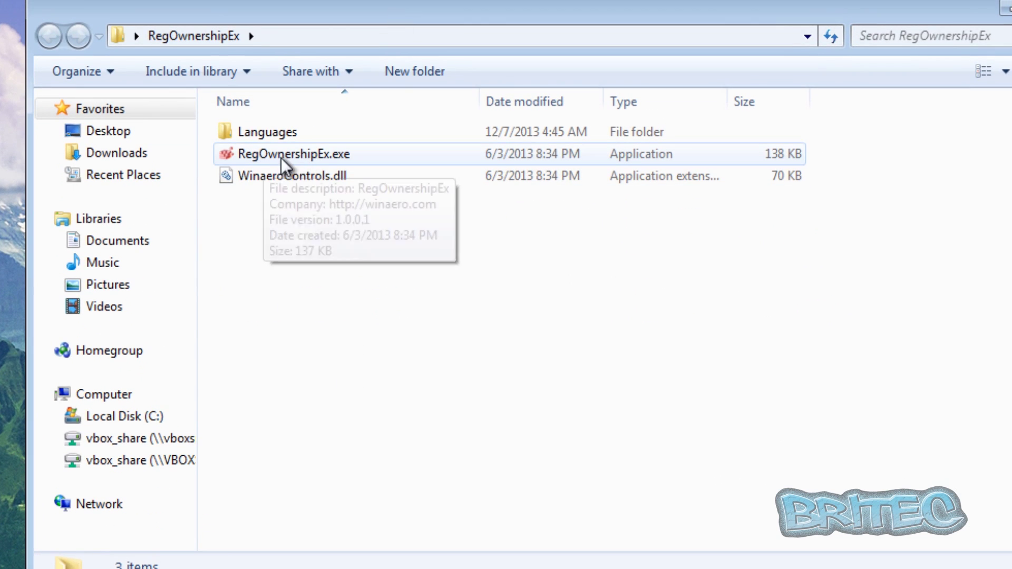
pyautogui.doubleClick(316, 157)
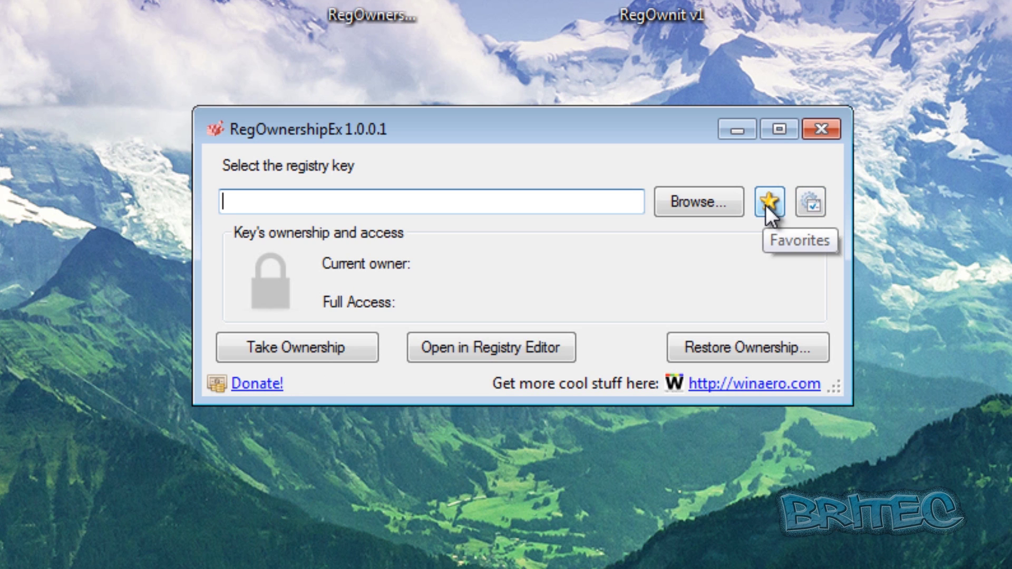
# Review the RegOwnershipEx settings for language, Enter key behaviour and updates, then close them
pyautogui.click(813, 207)
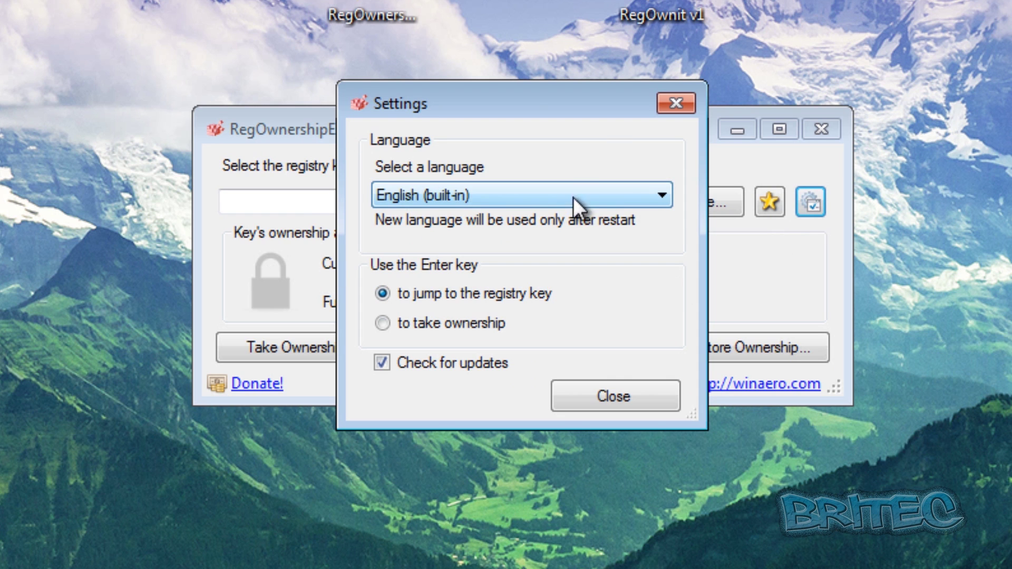
pyautogui.click(650, 202)
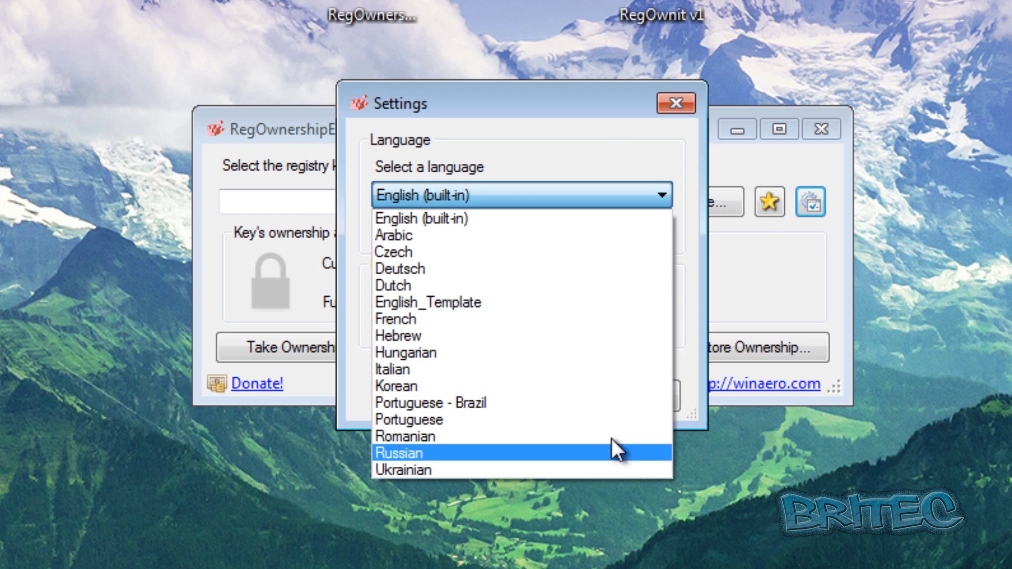
pyautogui.click(565, 110)
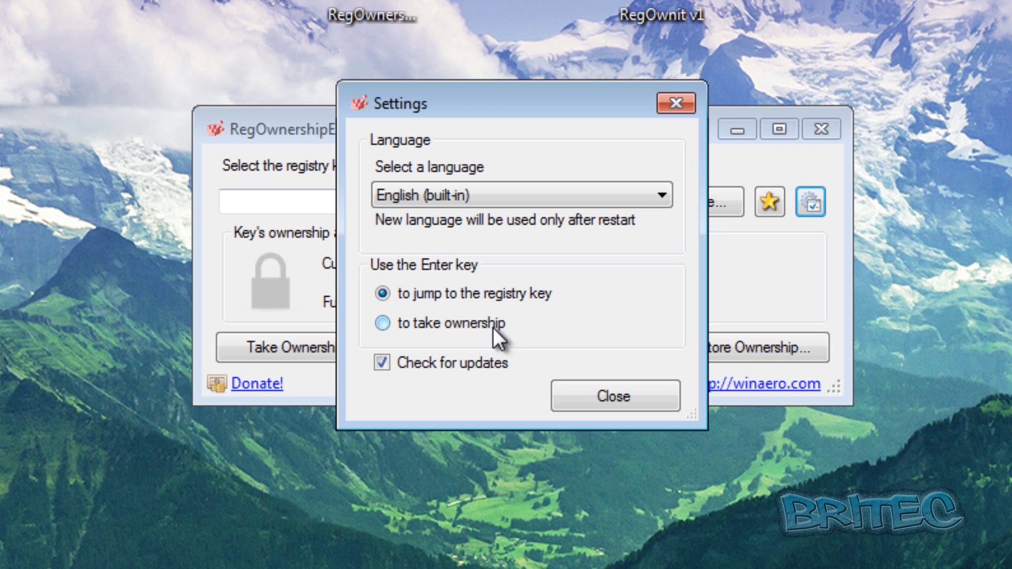
pyautogui.click(602, 397)
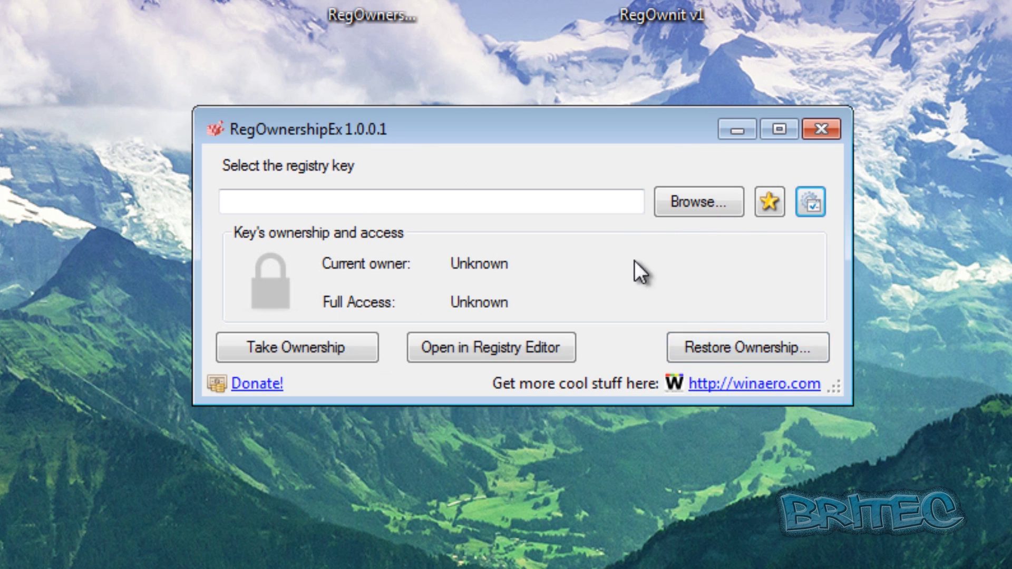
# Select the registry key HKEY_LOCAL_MACHINE\SOFTWARE\Microsoft\Windows Defender\Signature Updates in RegOwnershipEx
pyautogui.click(692, 200)
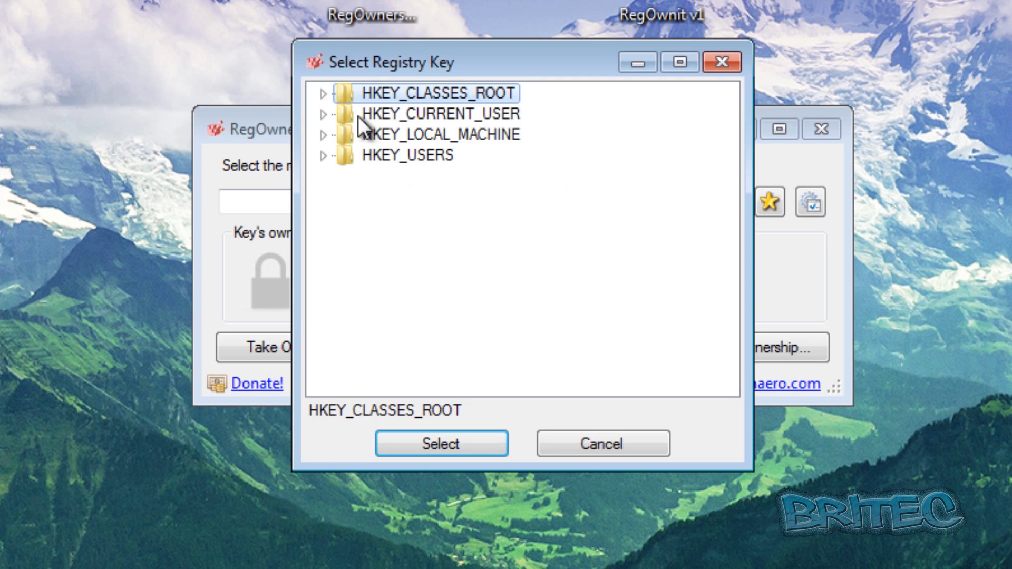
pyautogui.click(322, 135)
pyautogui.click(347, 238)
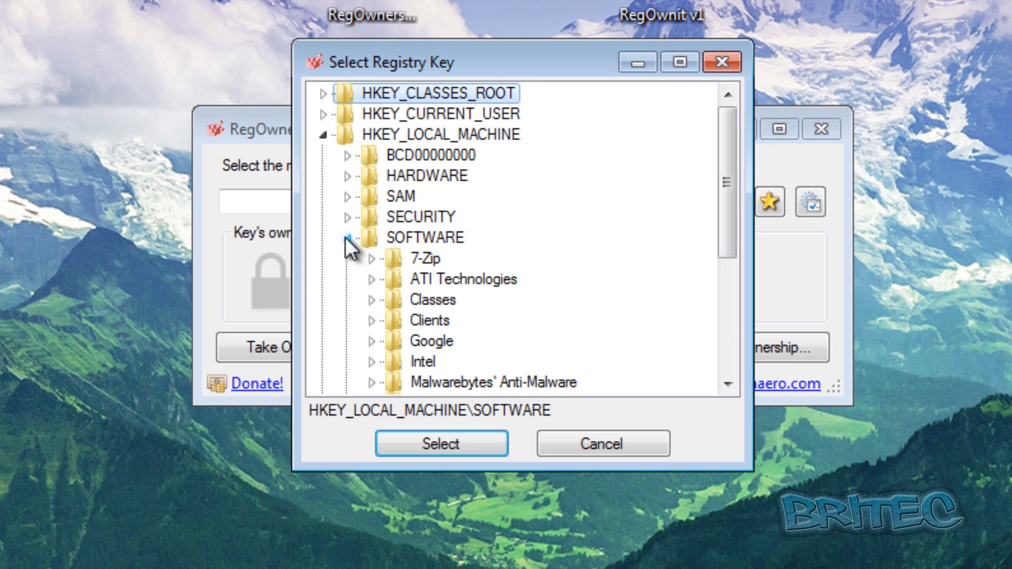
pyautogui.moveTo(726, 188); pyautogui.dragTo(730, 275)
pyautogui.click(373, 218)
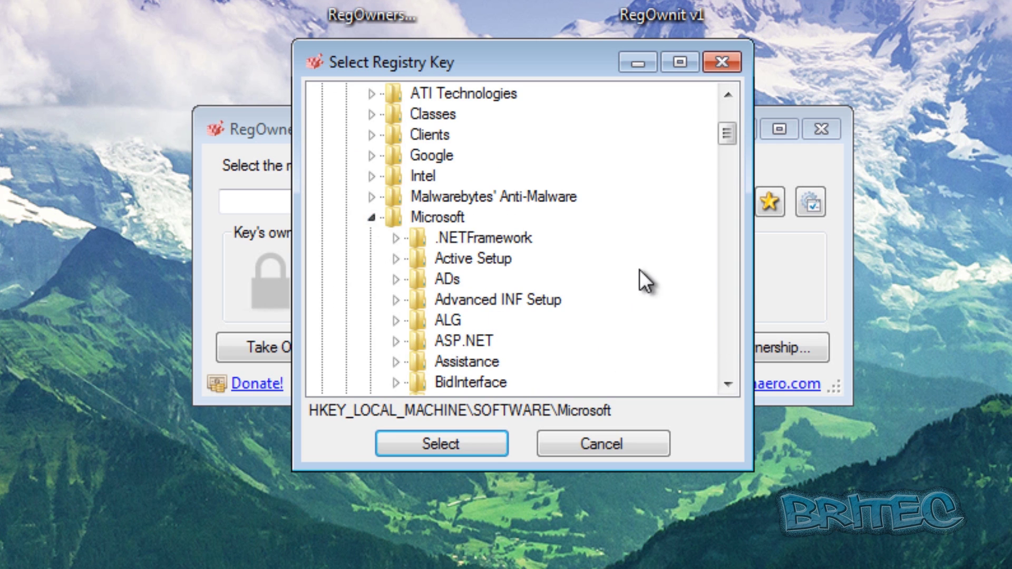
pyautogui.moveTo(724, 135); pyautogui.dragTo(702, 329)
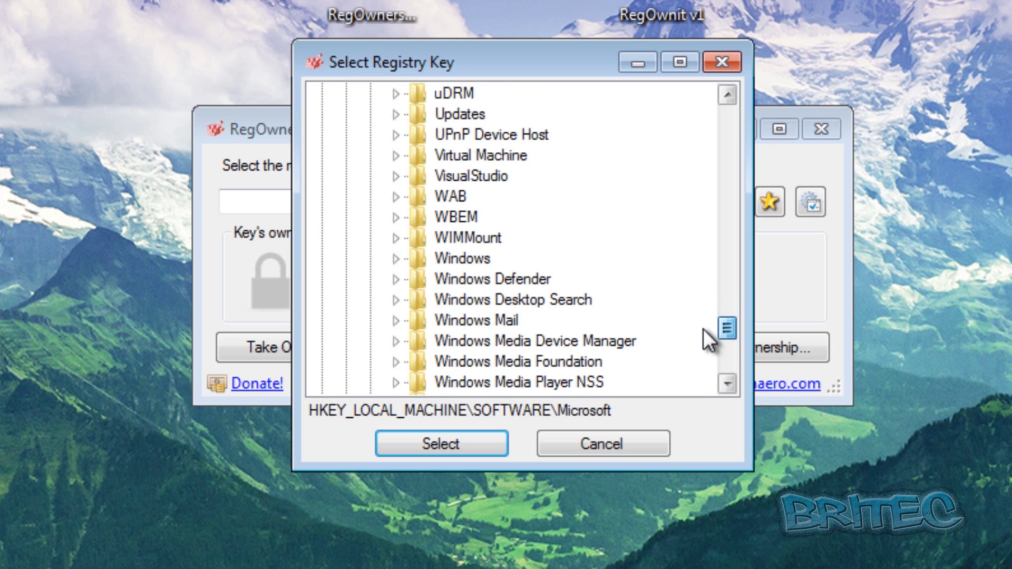
pyautogui.click(418, 281)
pyautogui.click(396, 279)
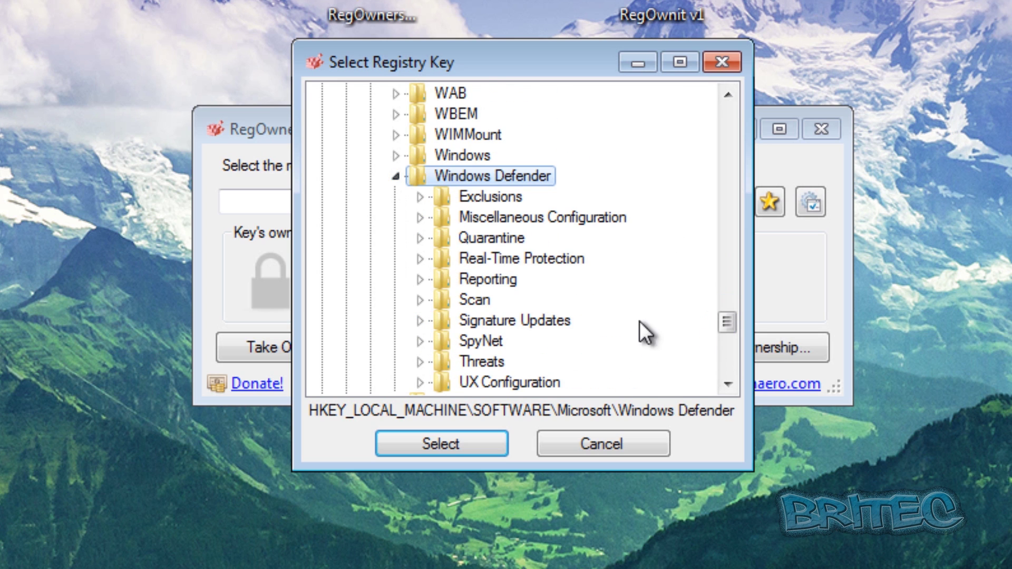
pyautogui.click(541, 318)
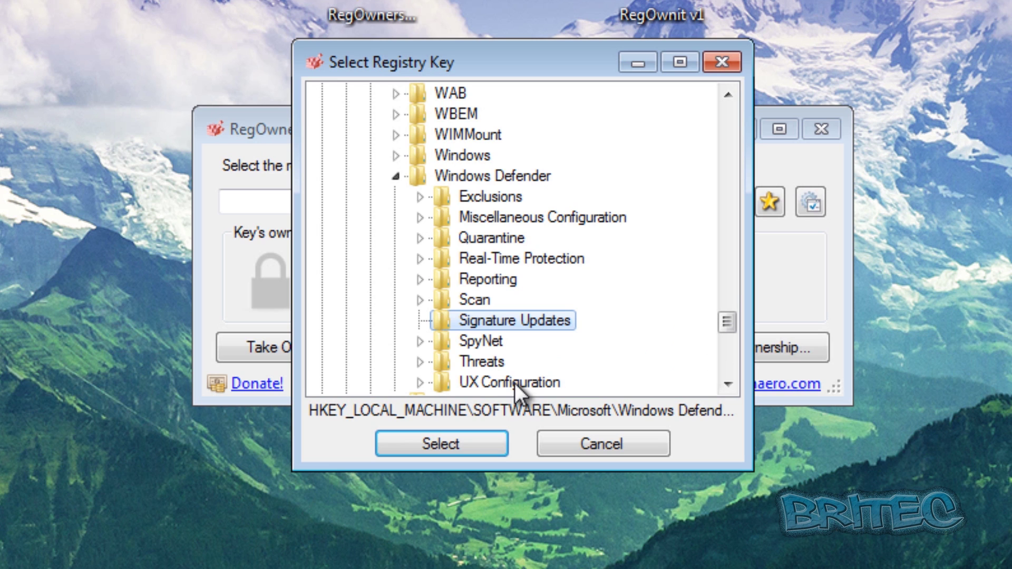
pyautogui.click(462, 443)
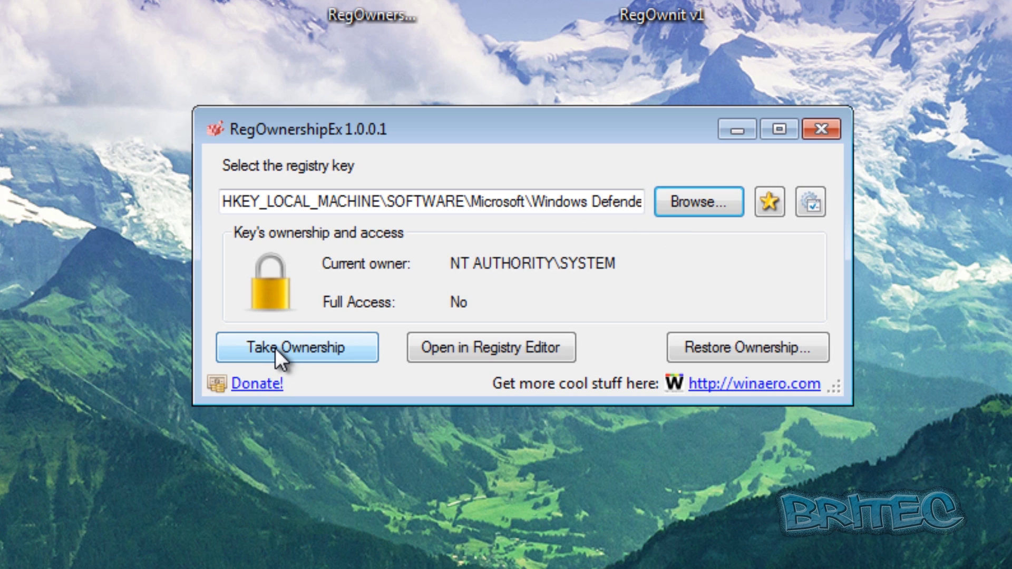
# View the Signature Updates key in Registry Editor, return to RegOwnershipEx and take ownership of the key
pyautogui.click(498, 349)
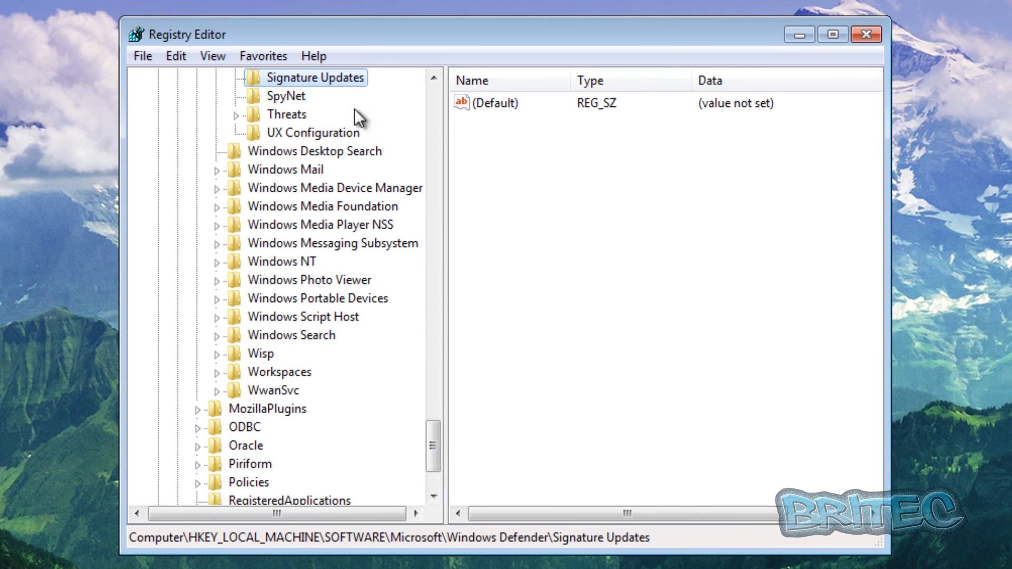
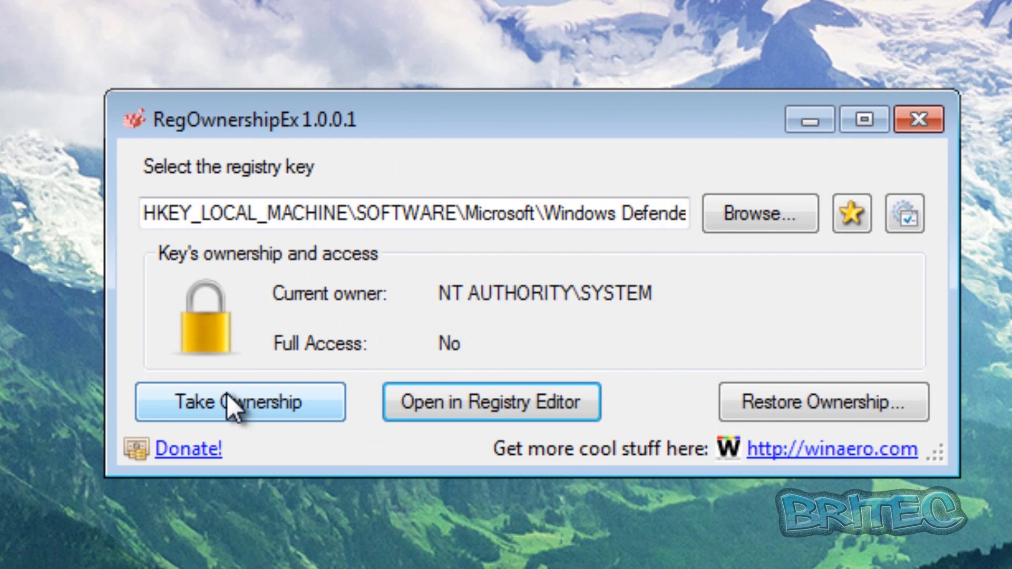
pyautogui.click(228, 407)
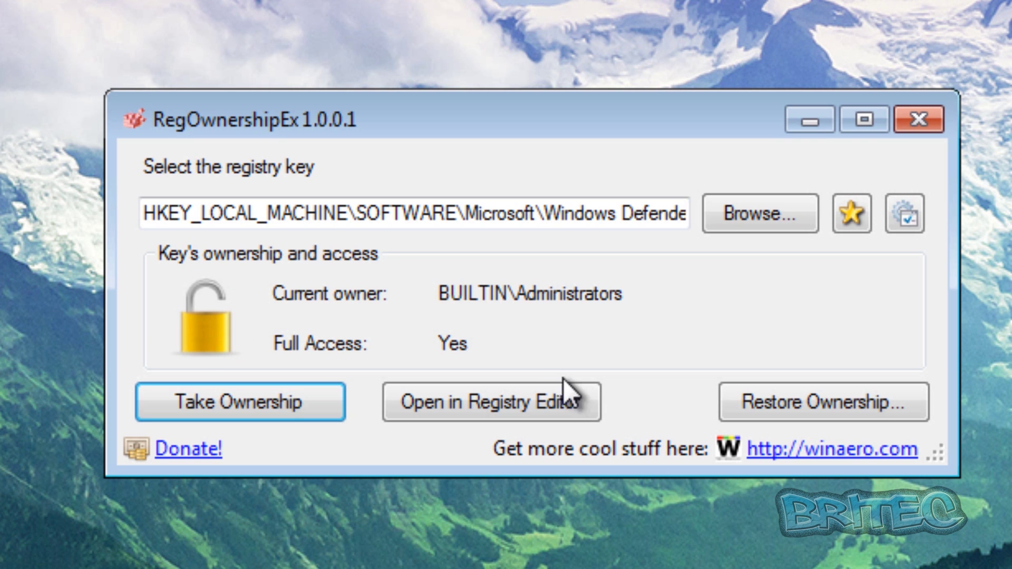
# Open the Signature Updates key in Registry Editor, create a test subkey under it and delete that subkey
pyautogui.click(463, 408)
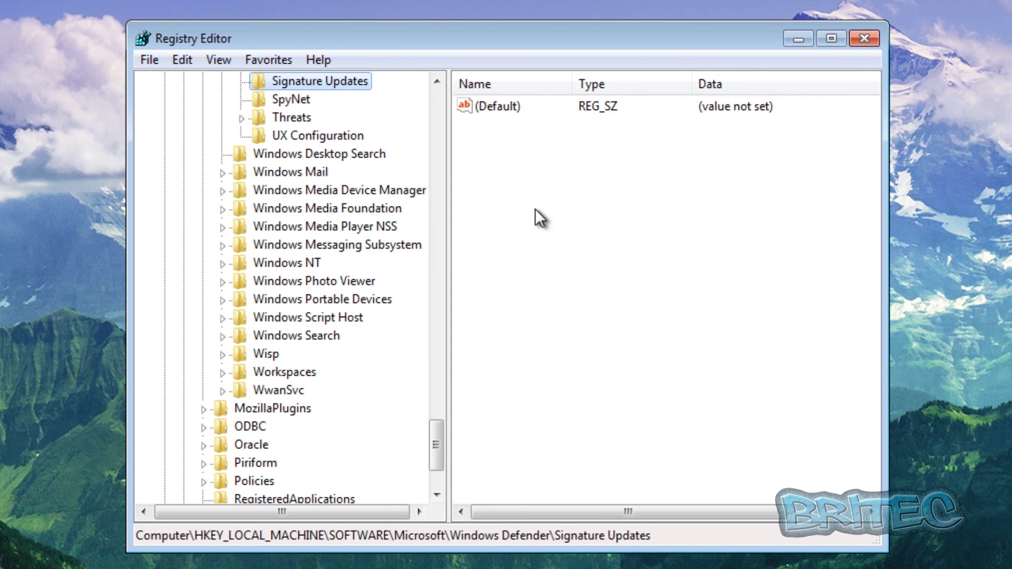
pyautogui.rightClick(536, 207)
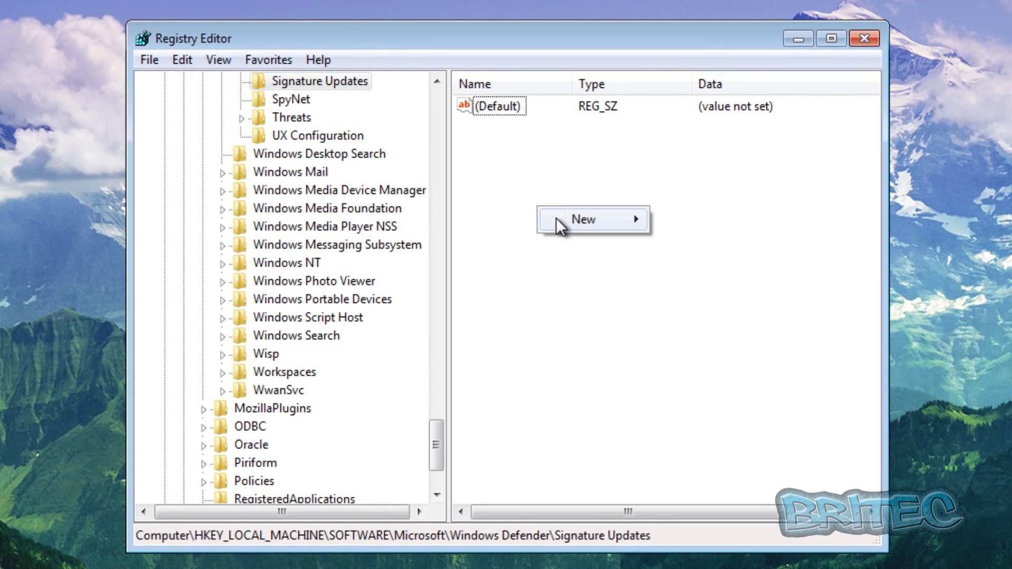
pyautogui.moveTo(594, 218)
pyautogui.click(700, 220)
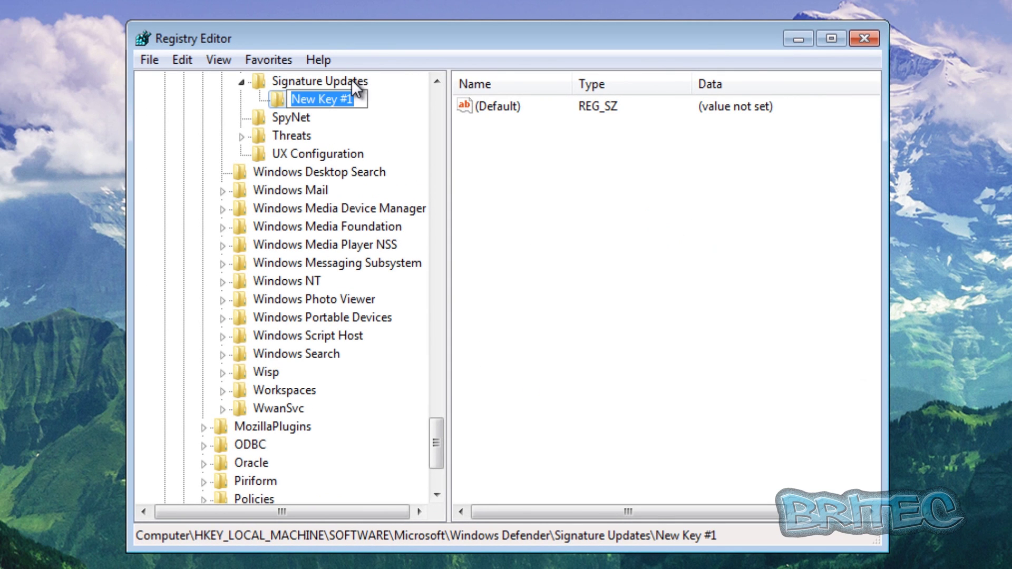
pyautogui.rightClick(285, 100)
pyautogui.rightClick(276, 99)
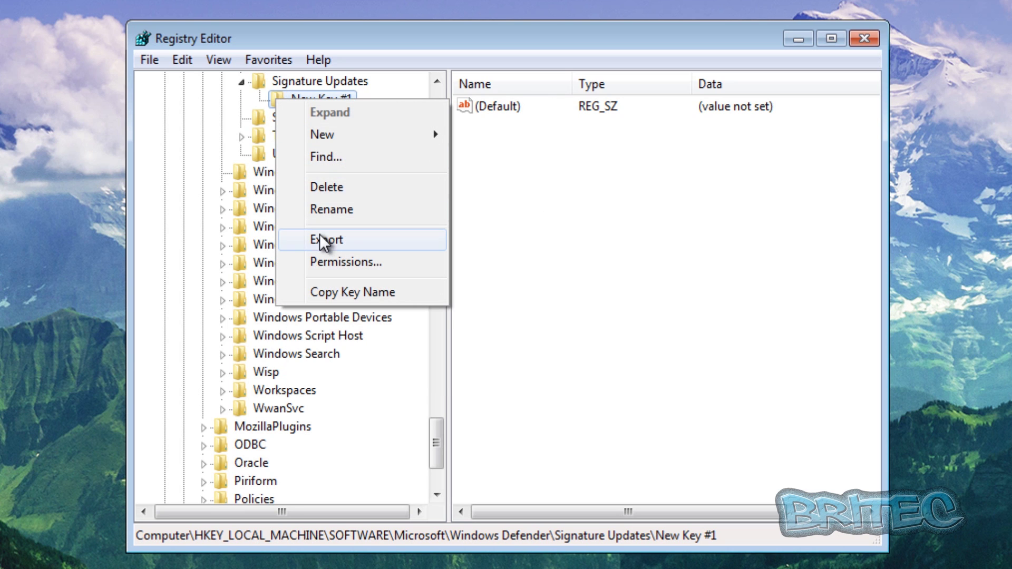
pyautogui.click(327, 187)
pyautogui.click(657, 298)
# Create a test binary value in the Signature Updates key, delete it and close Registry Editor
pyautogui.rightClick(507, 211)
pyautogui.moveTo(577, 223)
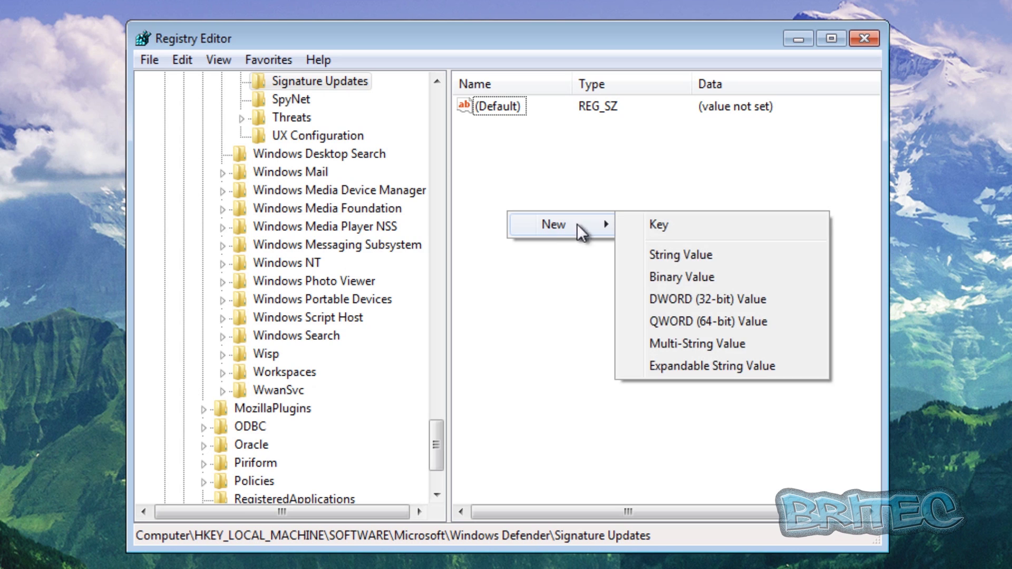
pyautogui.click(658, 279)
pyautogui.rightClick(466, 126)
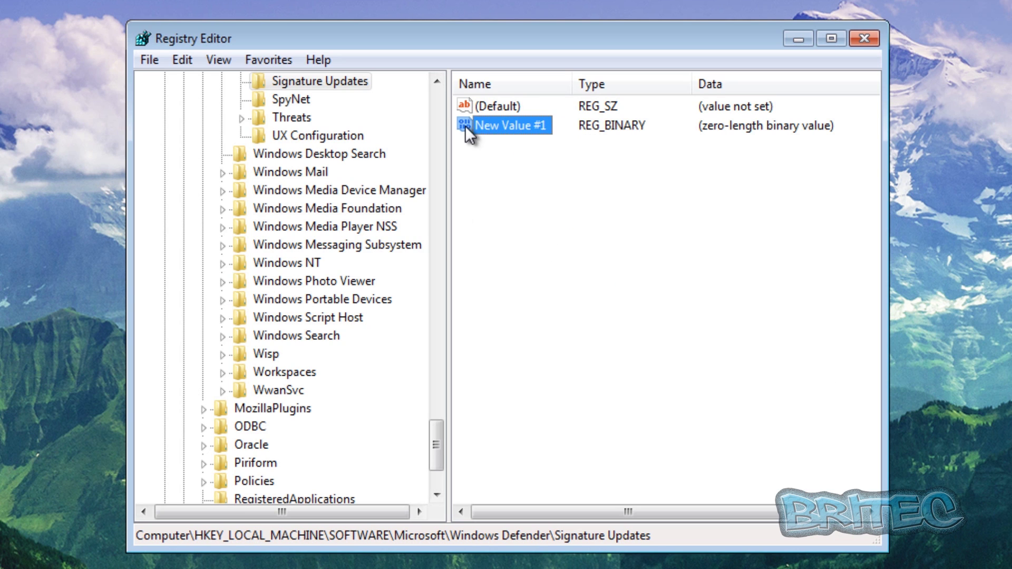
pyautogui.click(517, 192)
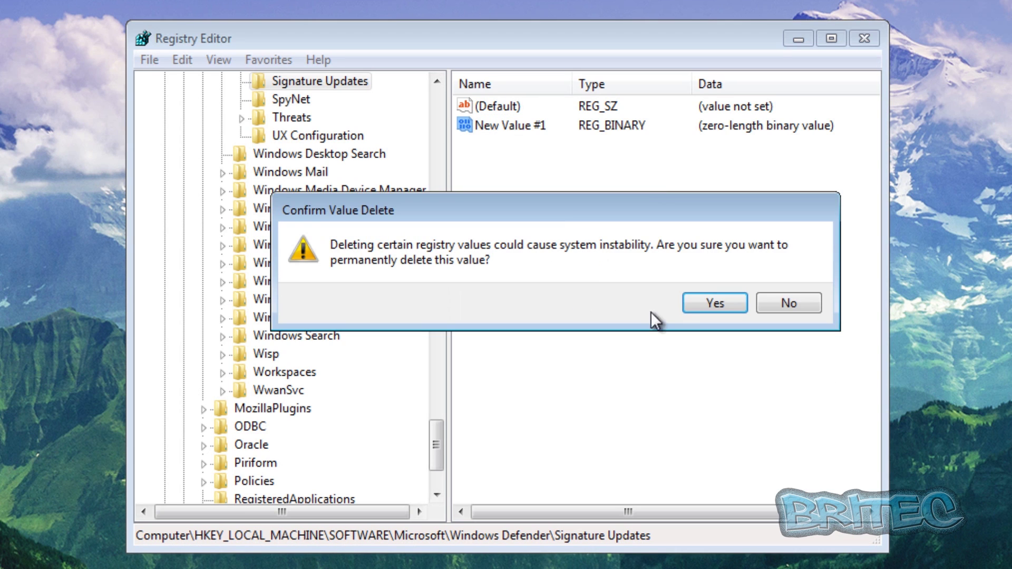
pyautogui.click(705, 297)
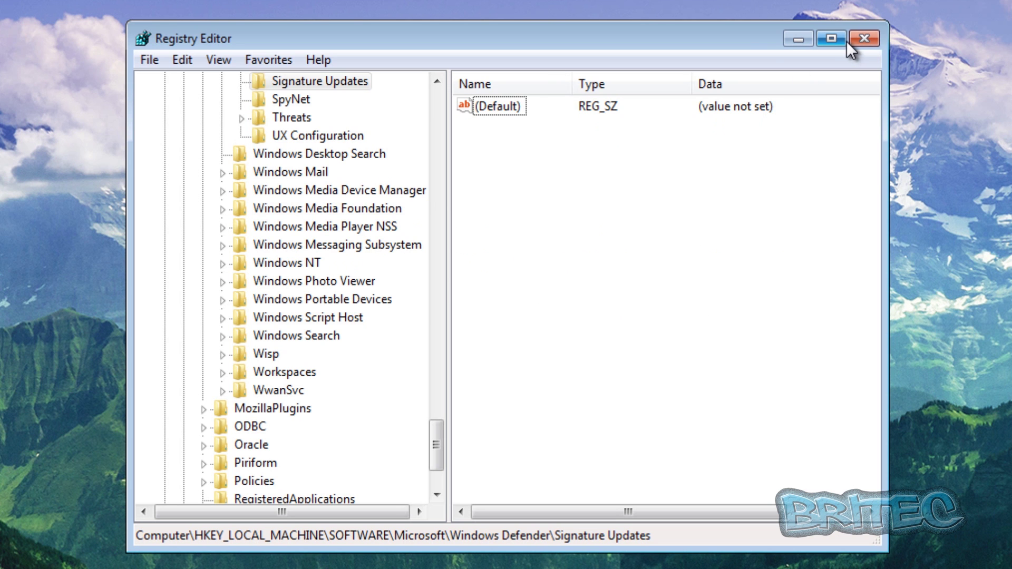
pyautogui.click(863, 39)
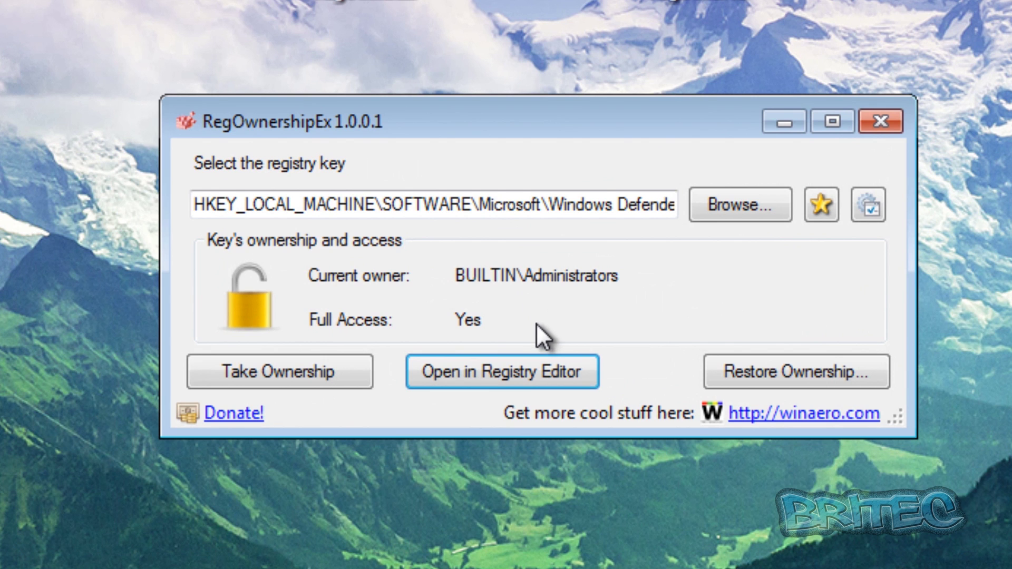
# Restore the original ownership of the Signature Updates key in RegOwnershipEx
pyautogui.click(800, 370)
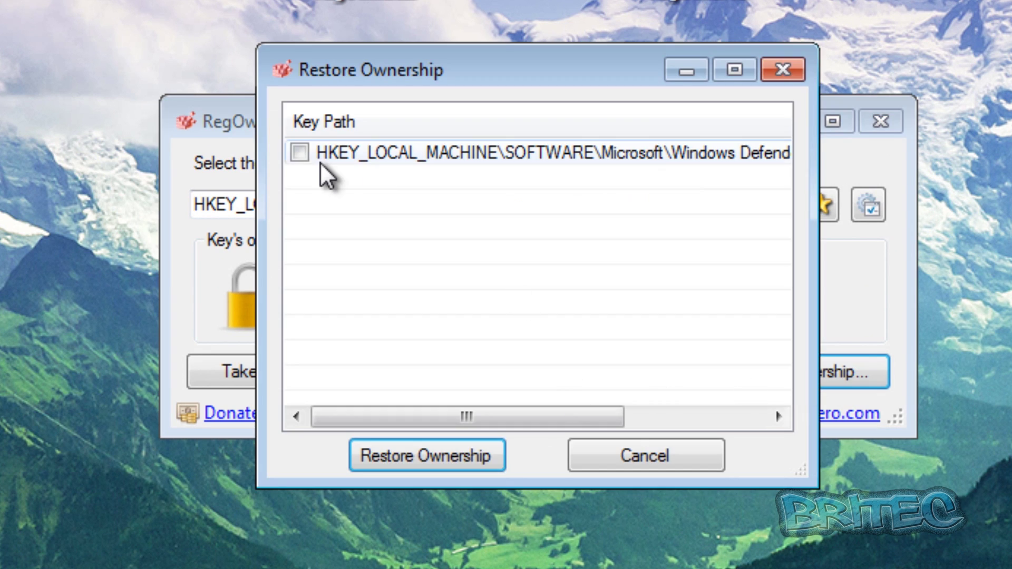
pyautogui.click(457, 460)
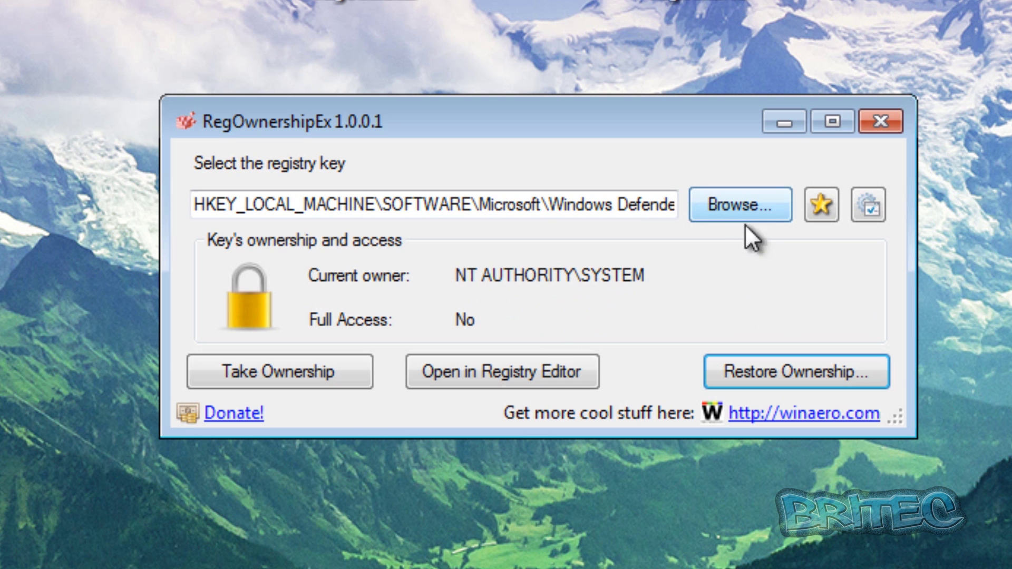
# Add the Signature Updates key path to the RegOwnershipEx favorites and close the favorites list
pyautogui.click(820, 204)
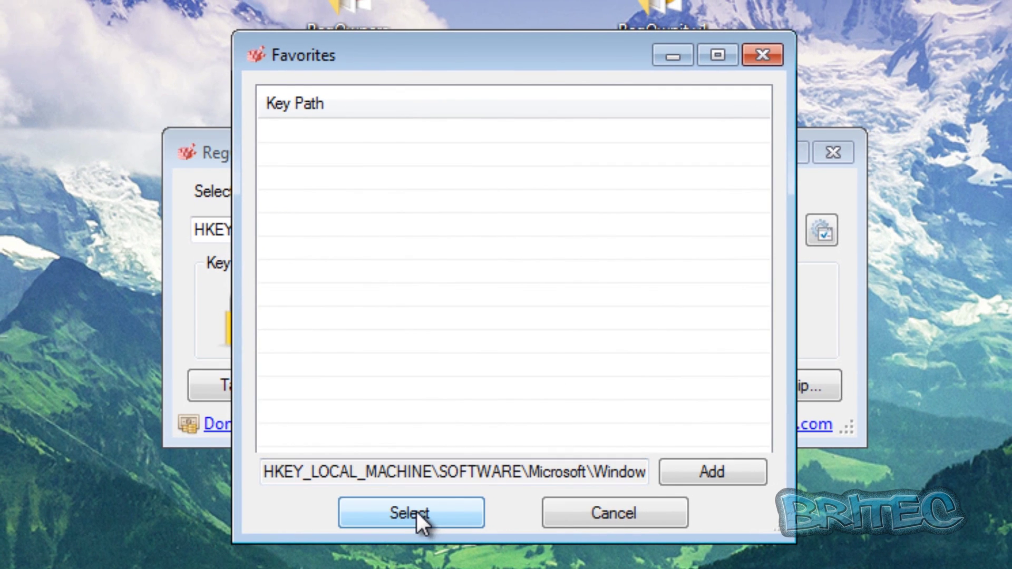
pyautogui.click(681, 473)
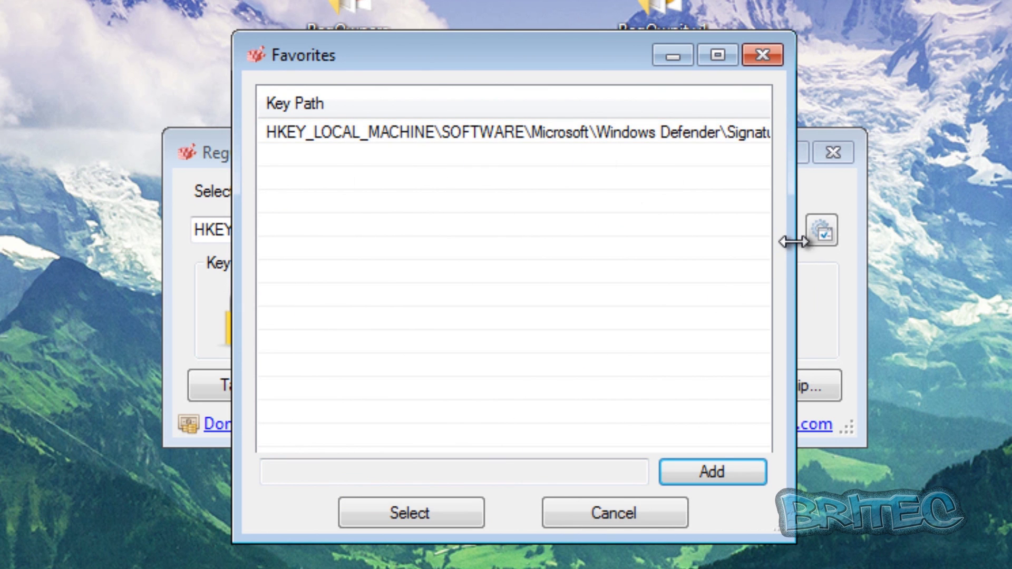
pyautogui.click(389, 132)
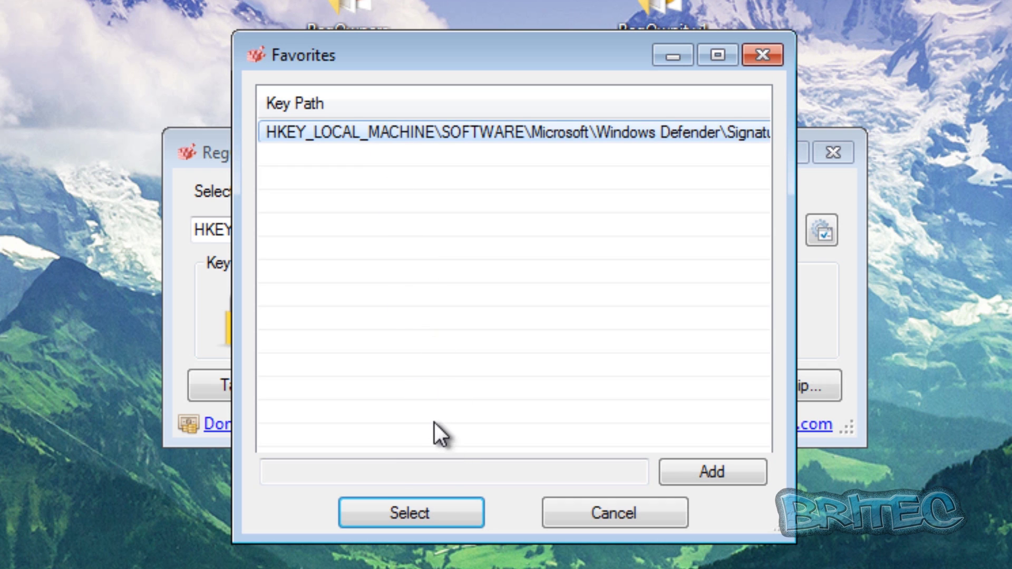
pyautogui.click(596, 515)
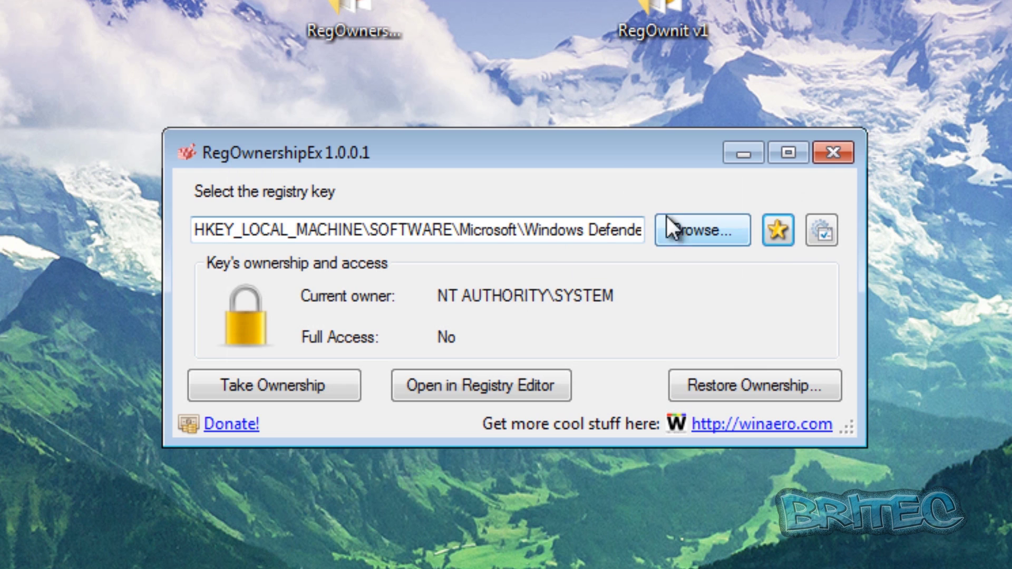
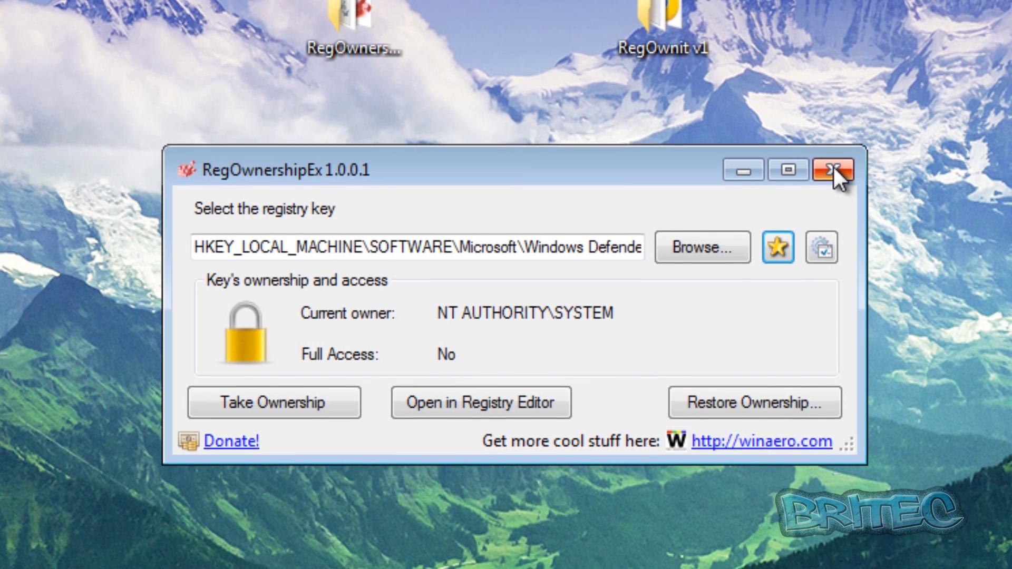
# Close RegOwnershipEx, launch RegOwnit.exe from the RegOwnit v1 desktop folder, review its location, account and permission options, and close it
pyautogui.click(833, 153)
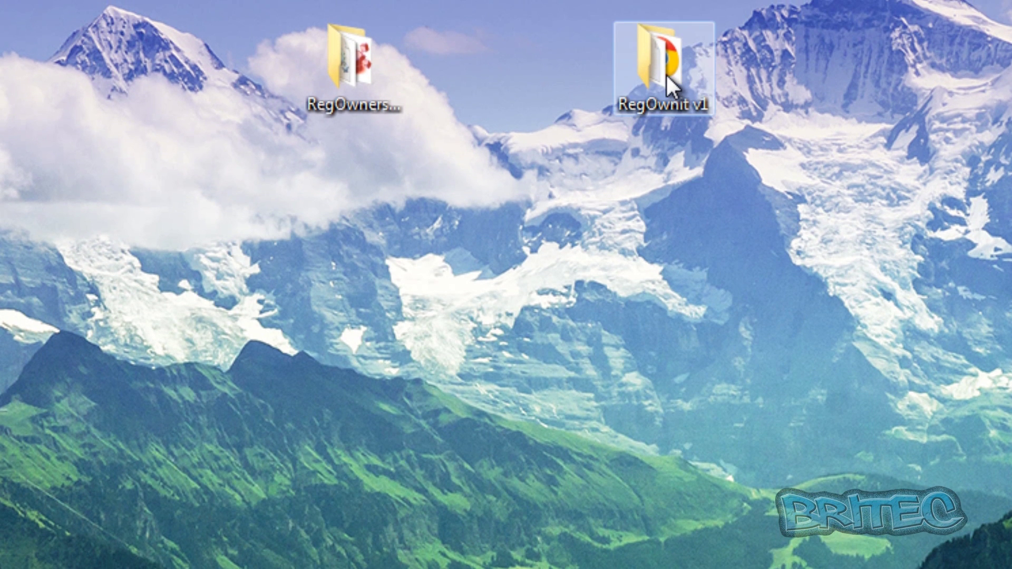
pyautogui.doubleClick(667, 74)
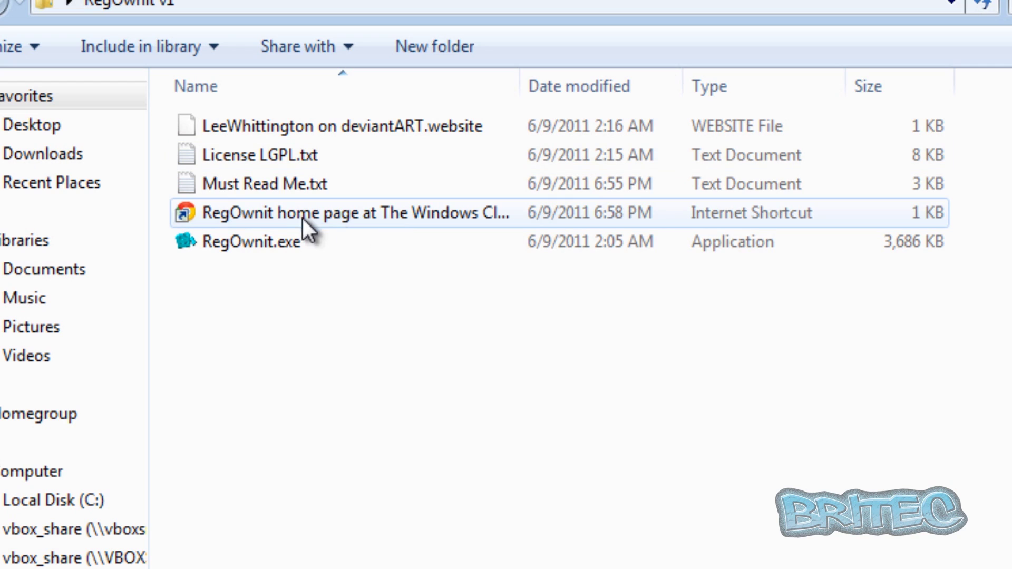
pyautogui.doubleClick(274, 243)
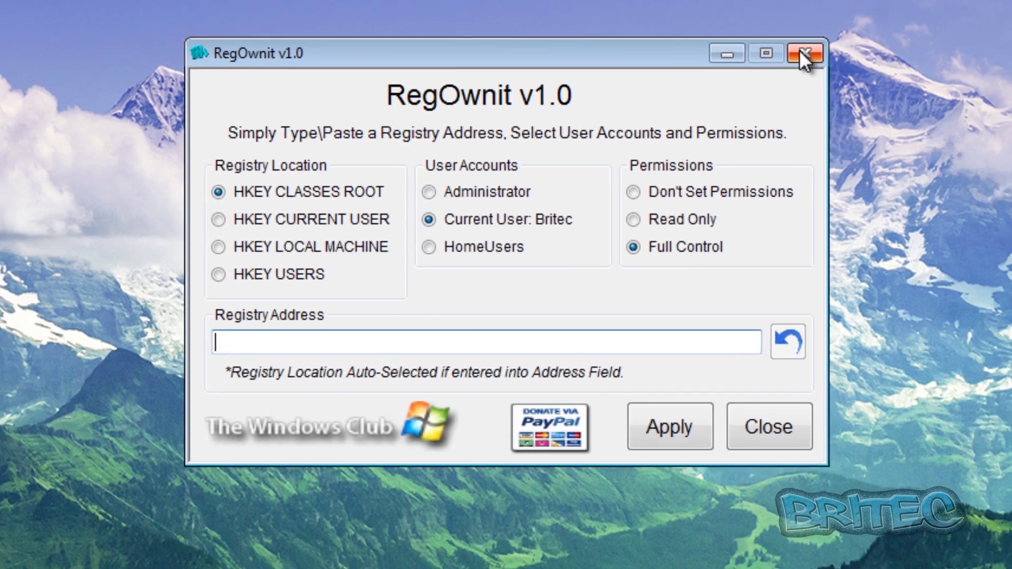
pyautogui.click(851, 36)
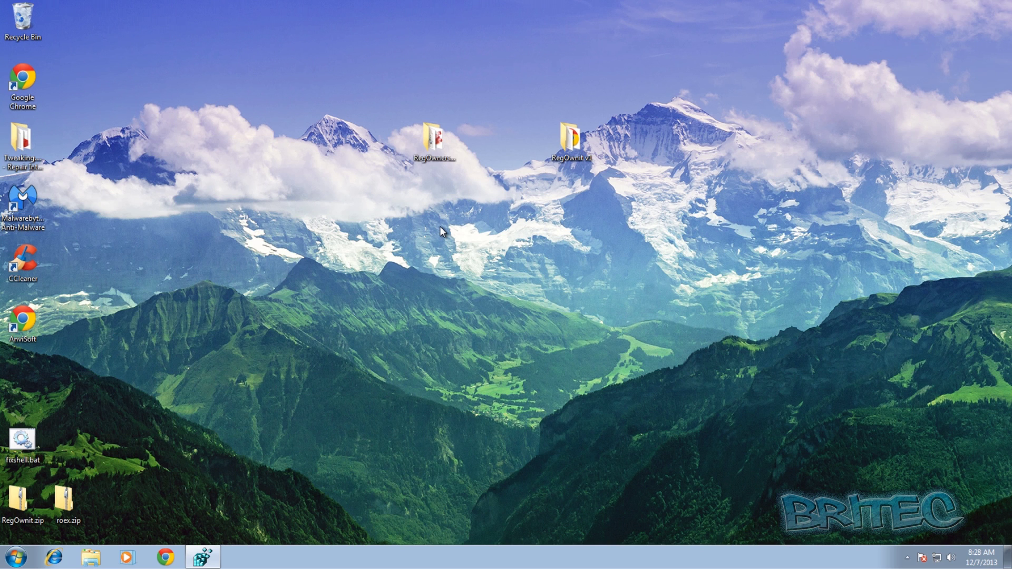